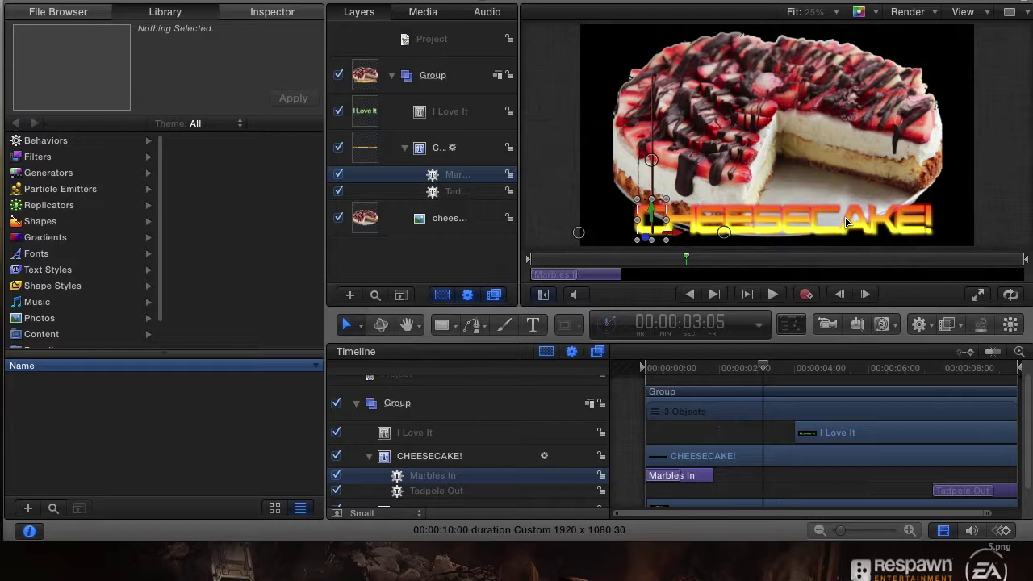
Shift the Marbles In control to the CHEESECAKE! title's second letter and play the project from the beginning.
left_click_drag(642, 226, 700, 229)
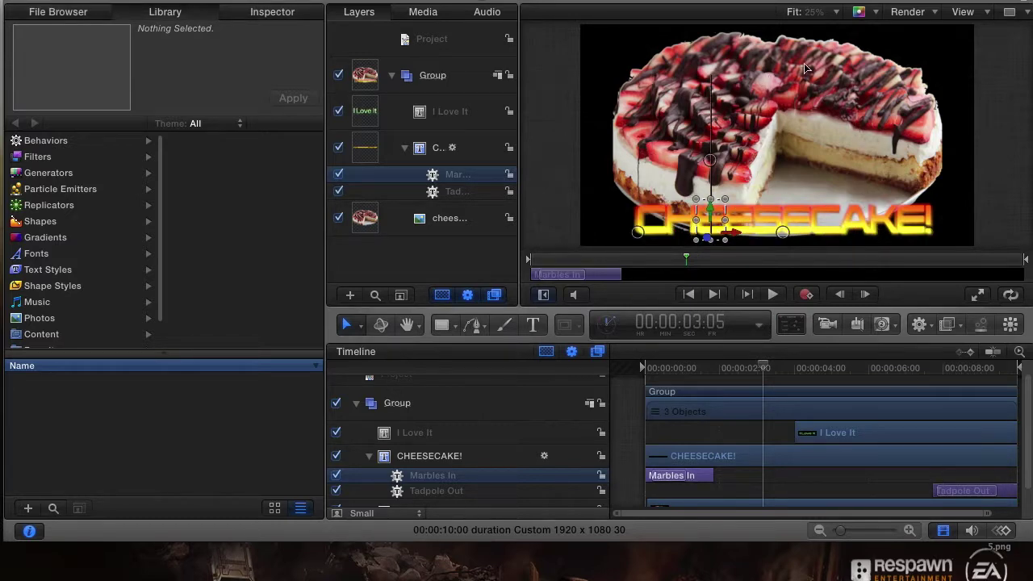
left_click_drag(724, 367, 643, 368)
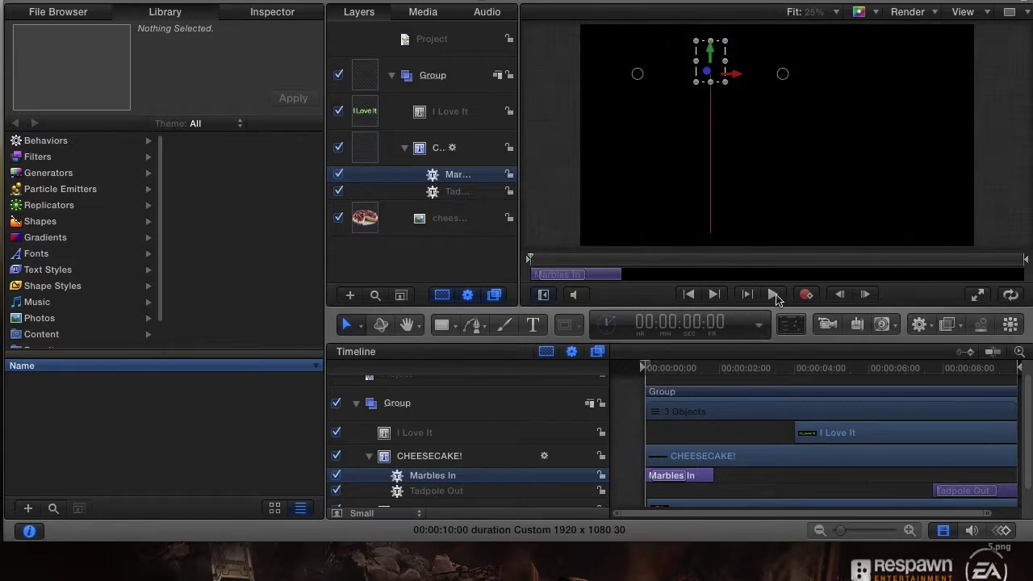
left_click(773, 296)
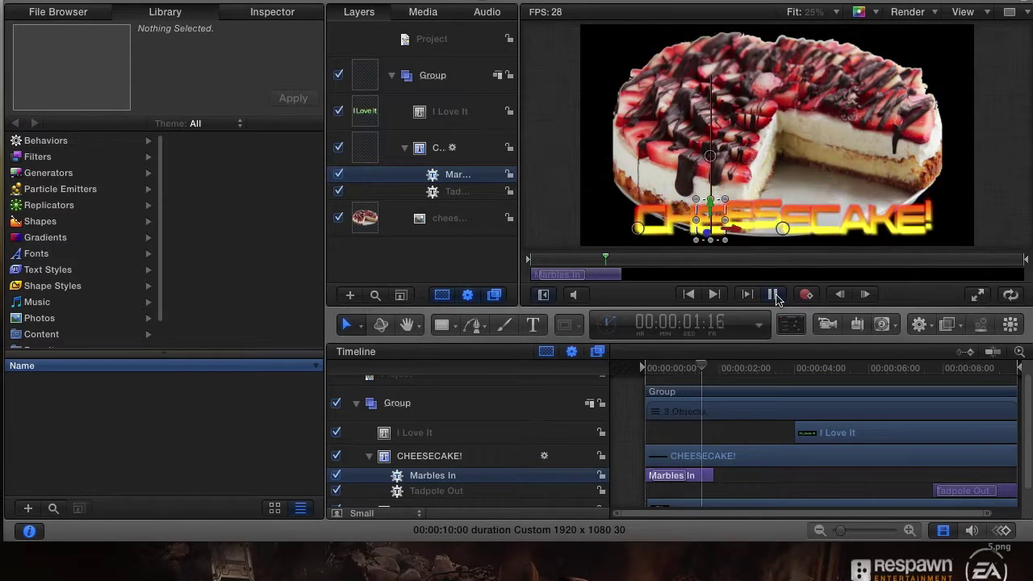
left_click(775, 295)
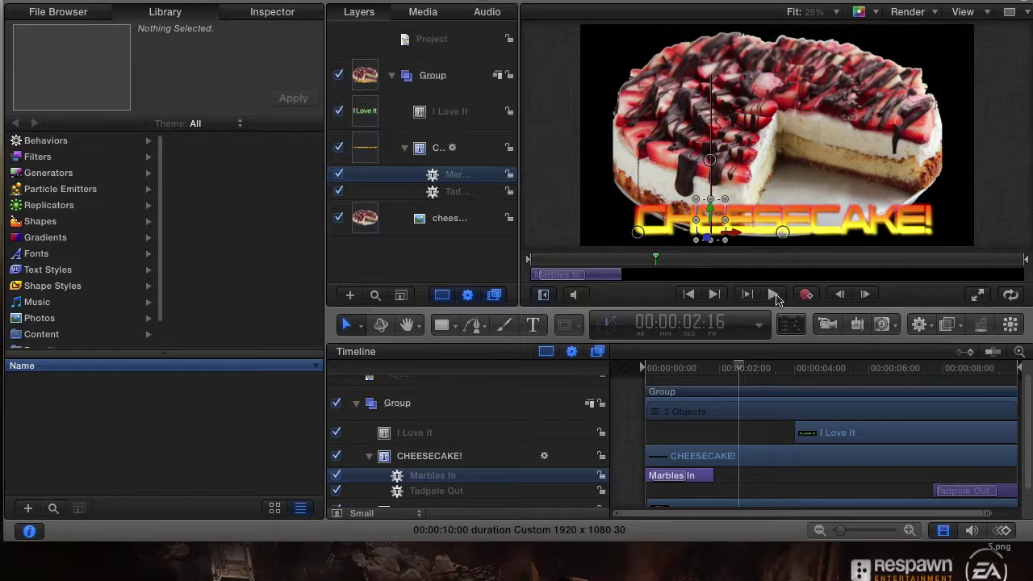
Preview the title's Tadpole Out animation near the end of the timeline and return the playhead to the start.
left_click_drag(739, 367, 926, 376)
left_click(770, 295)
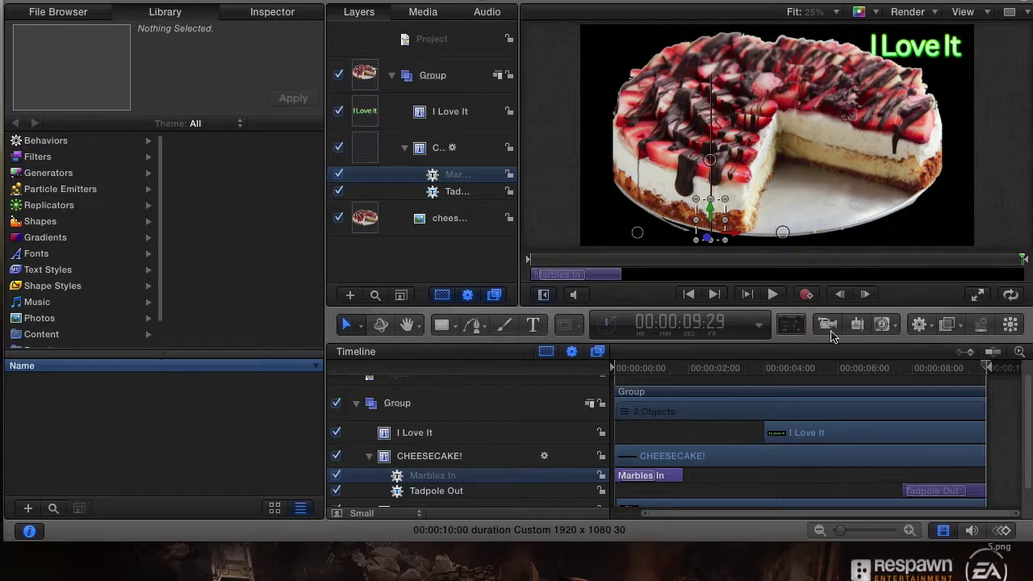
left_click_drag(986, 368, 600, 369)
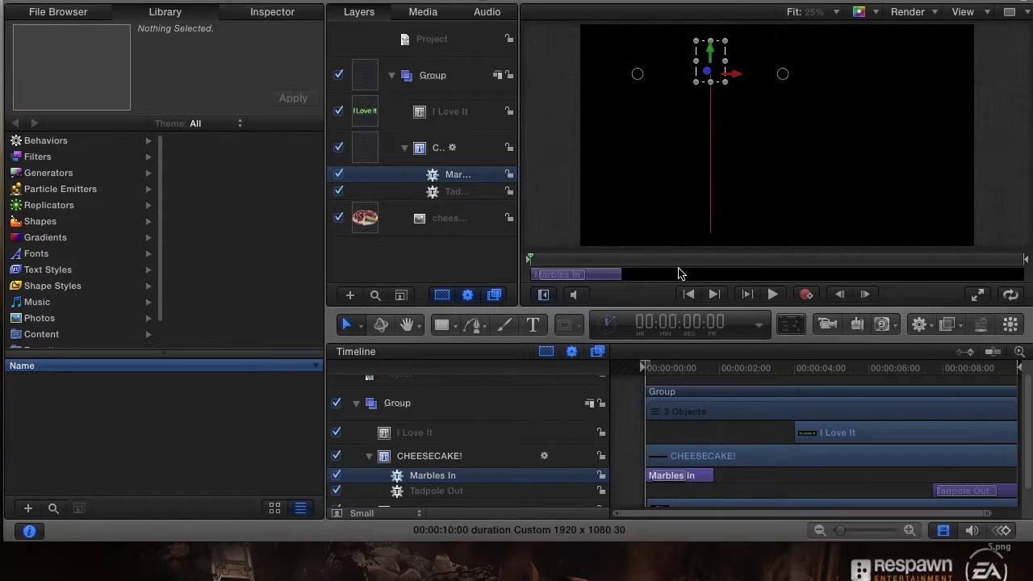
Extend the Marbles In behavior to about 4 seconds, preview it from the start, and trim it back to about 2 seconds.
mouse_move(650, 368)
left_mouse_down()
mouse_move(676, 368)
mouse_move(663, 369)
left_mouse_up()
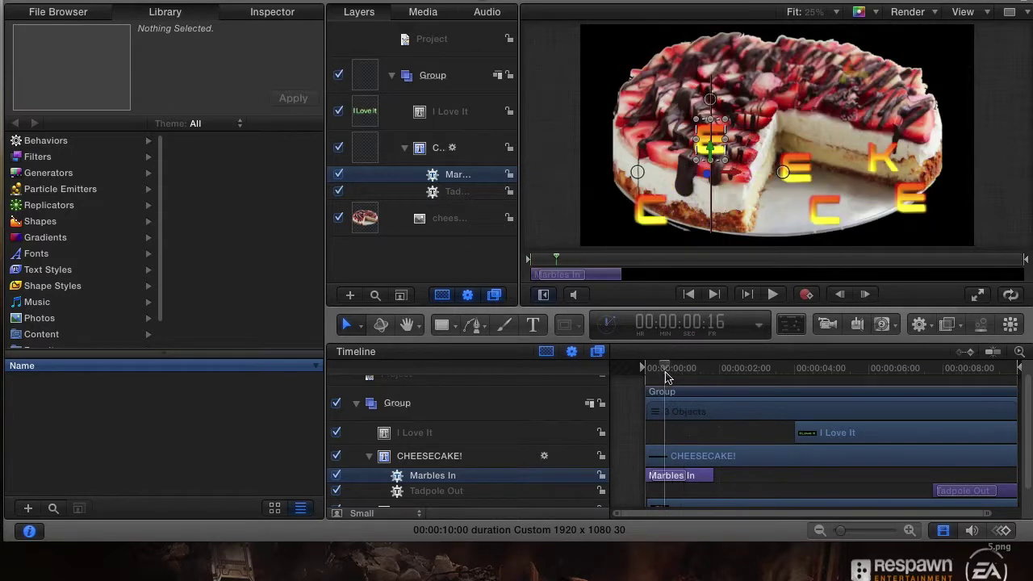
left_click_drag(712, 476, 795, 477)
left_click_drag(663, 365, 644, 365)
left_click(773, 295)
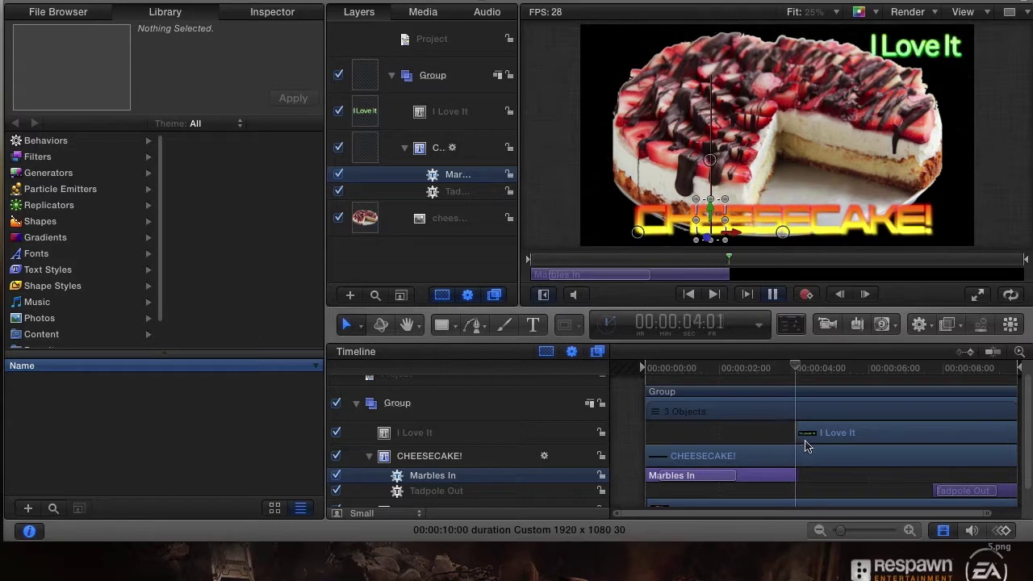
key("space")
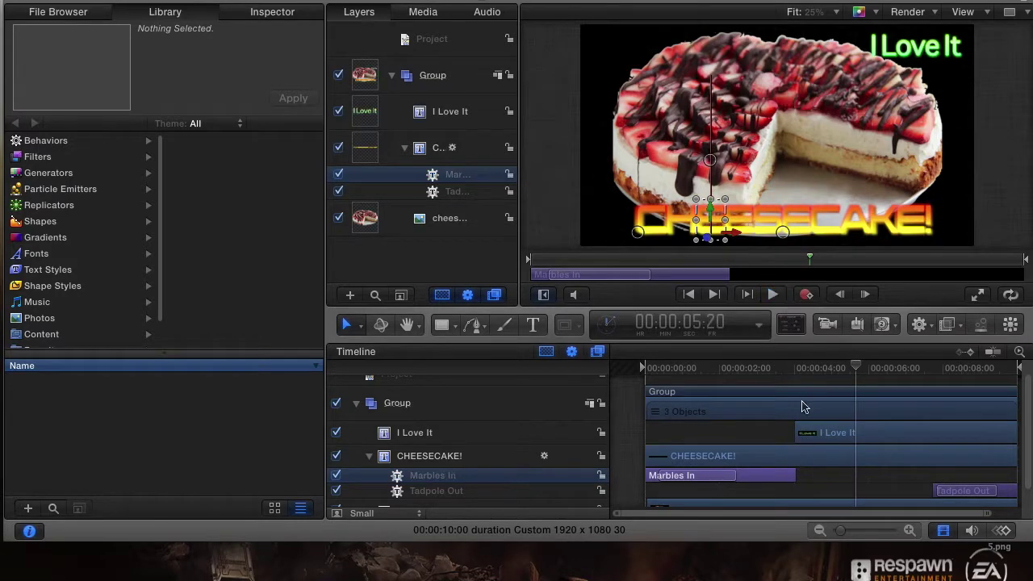
left_click_drag(791, 476, 724, 476)
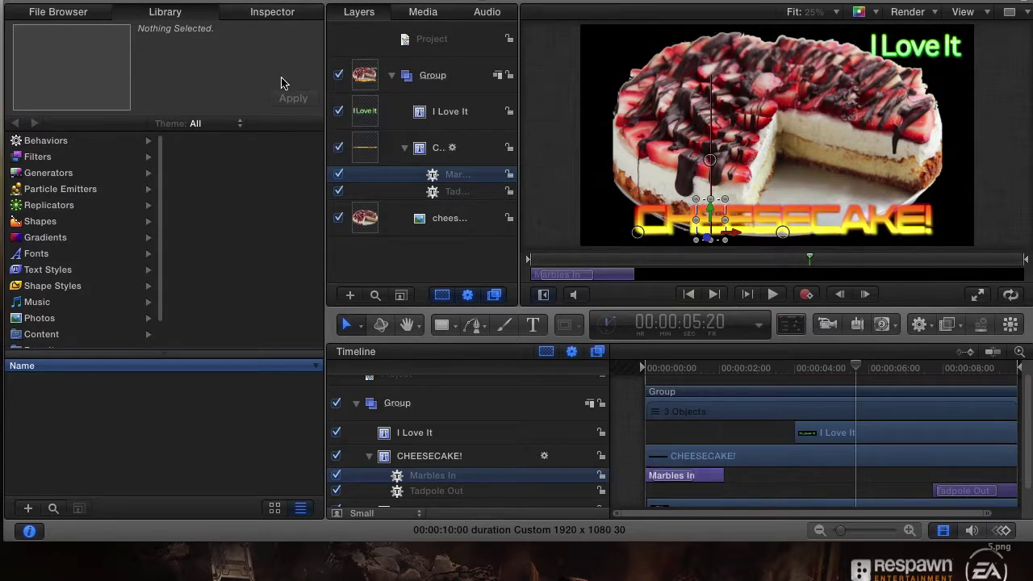
View the title's behavior settings, the file browser and the library, hiding and restoring the whole pane.
left_click(270, 14)
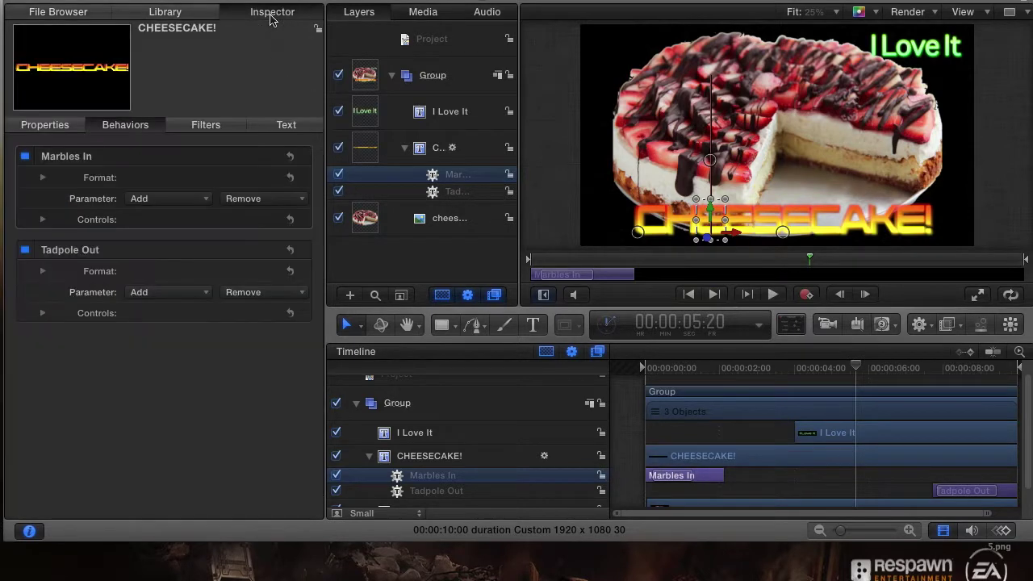
left_click(85, 14)
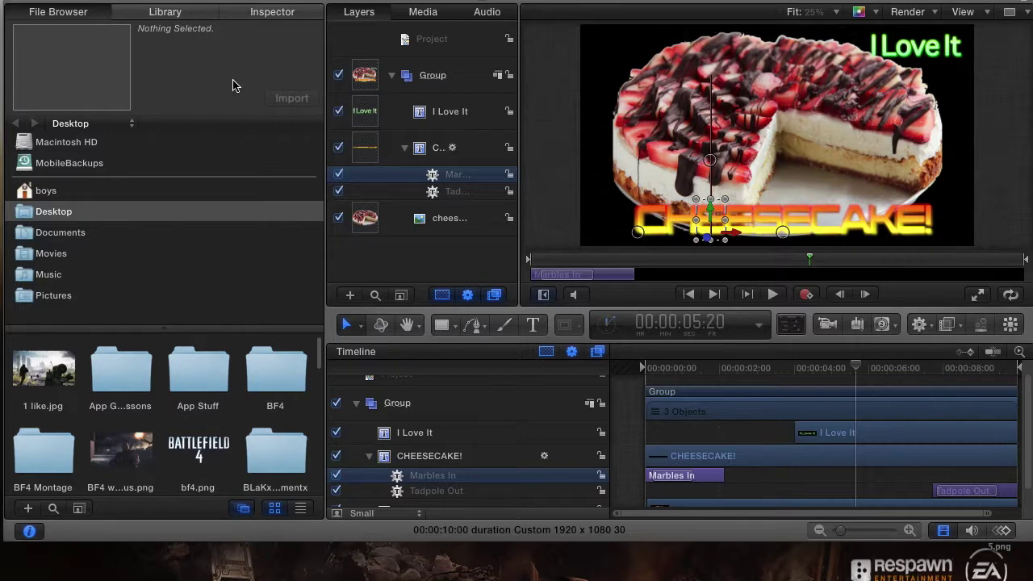
left_click(164, 13)
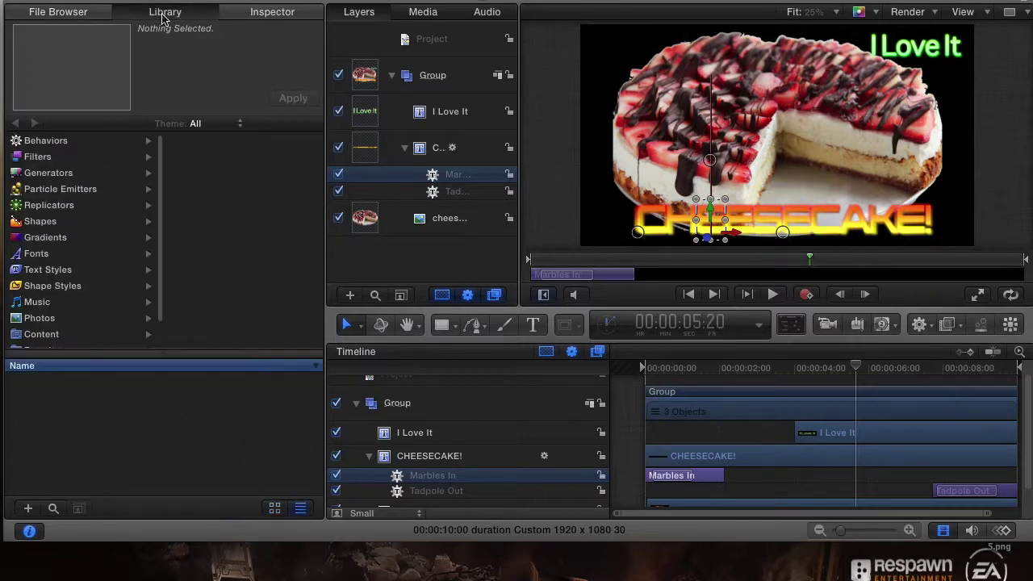
left_click(29, 530)
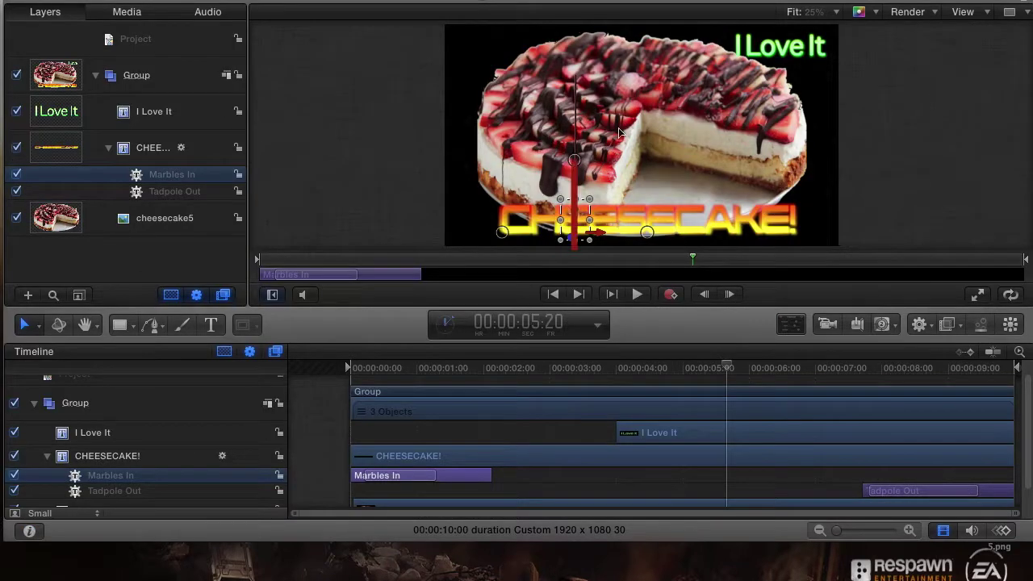
left_click(29, 531)
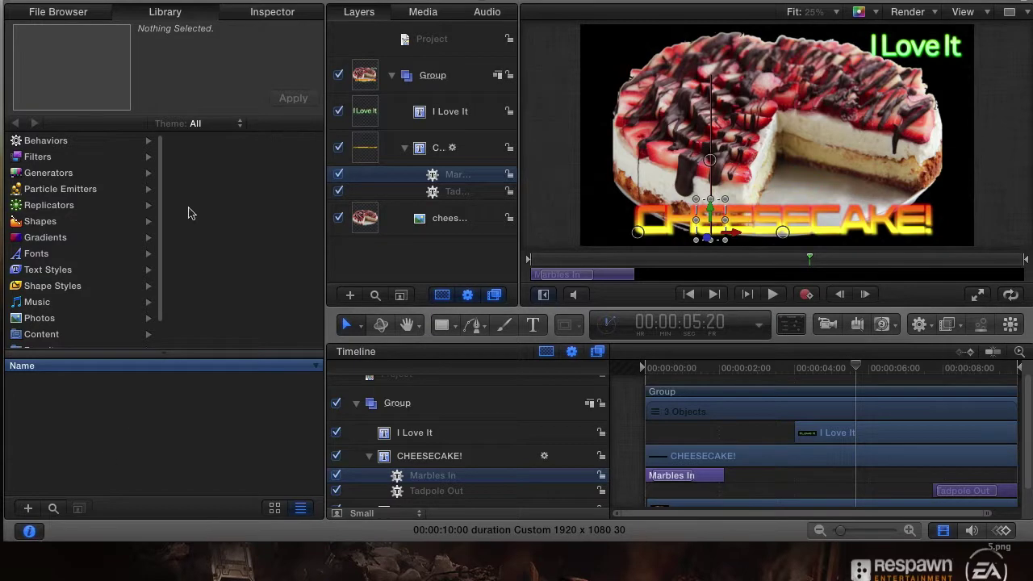
left_click(65, 15)
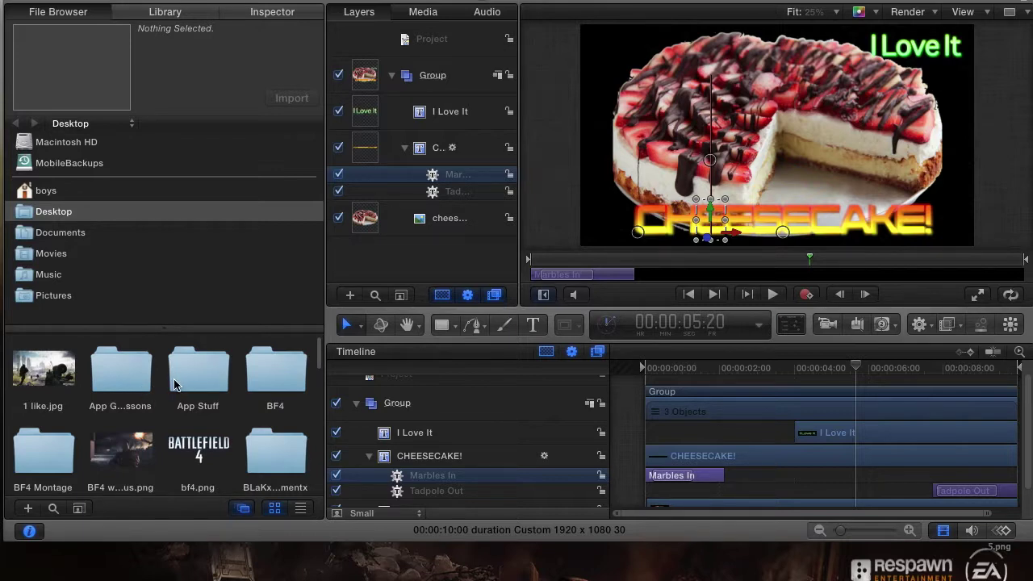
left_click(137, 16)
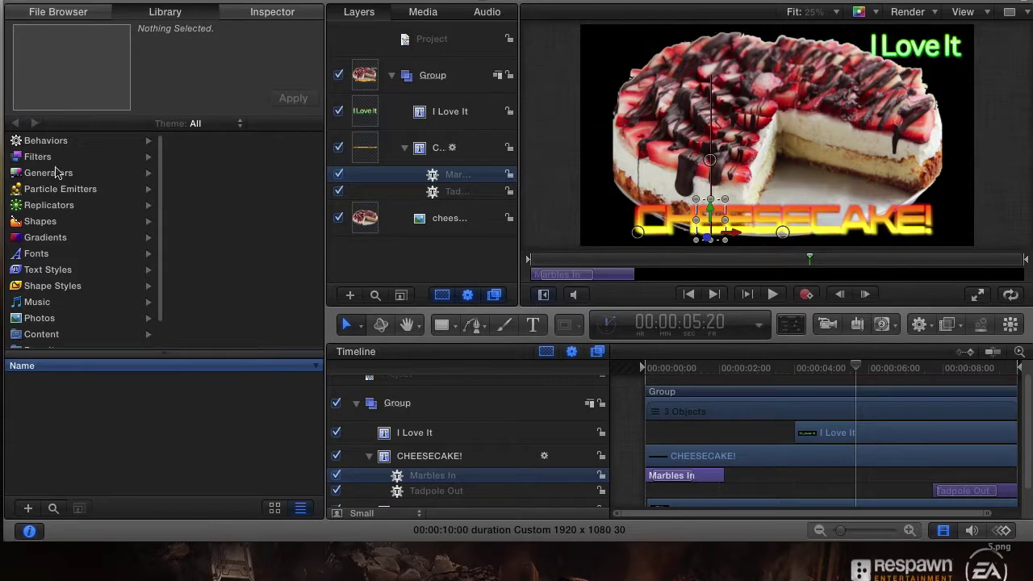
Preview the Aqua Fade text style and look over the library's Shapes and Replicators categories.
left_click(49, 272)
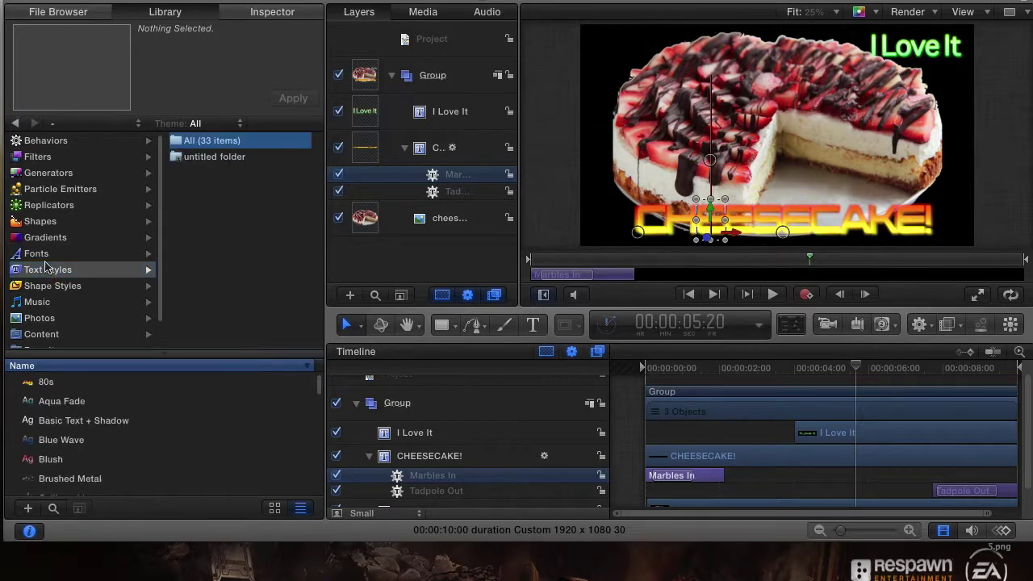
left_click(68, 408)
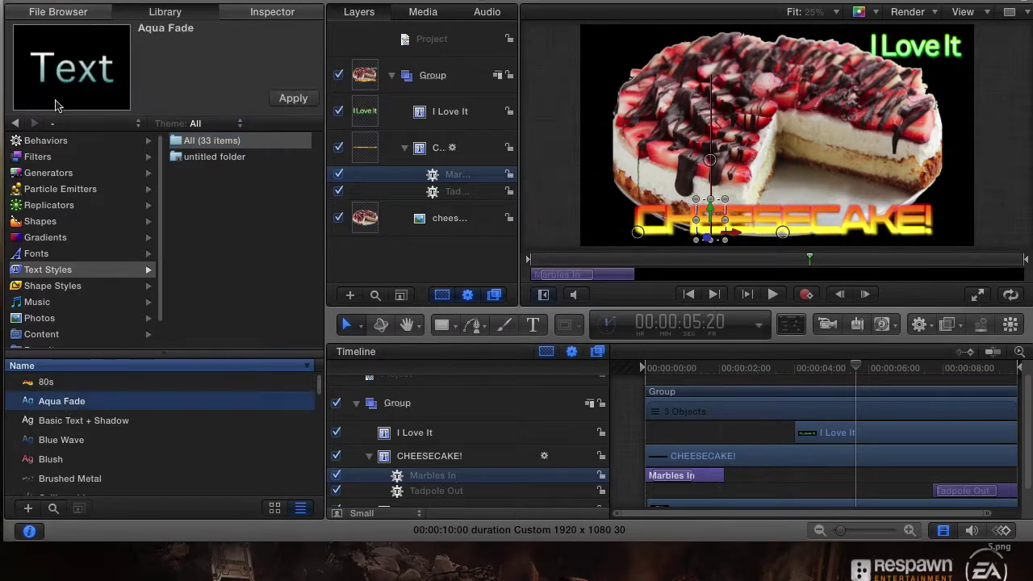
left_click(50, 224)
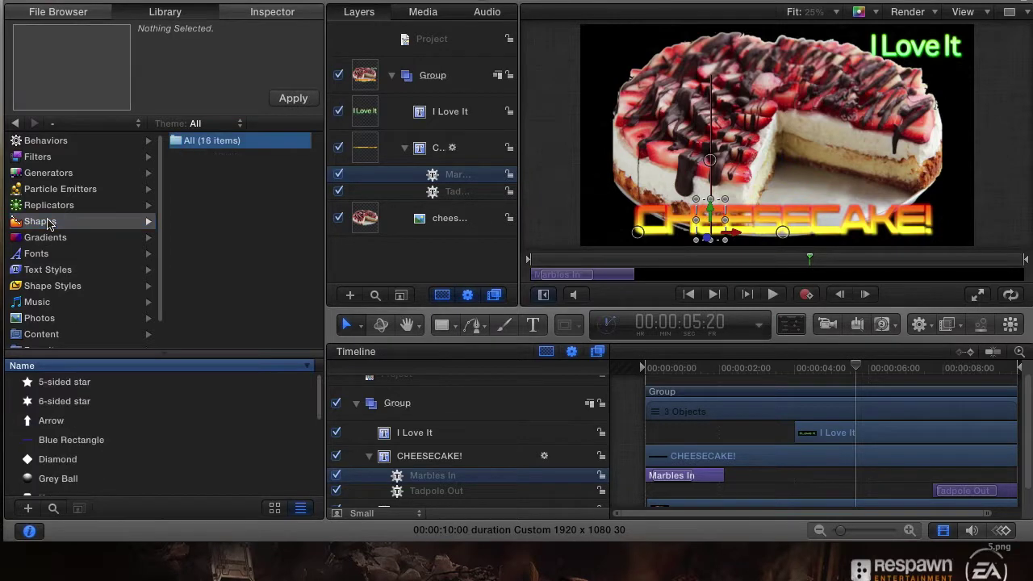
left_click(58, 205)
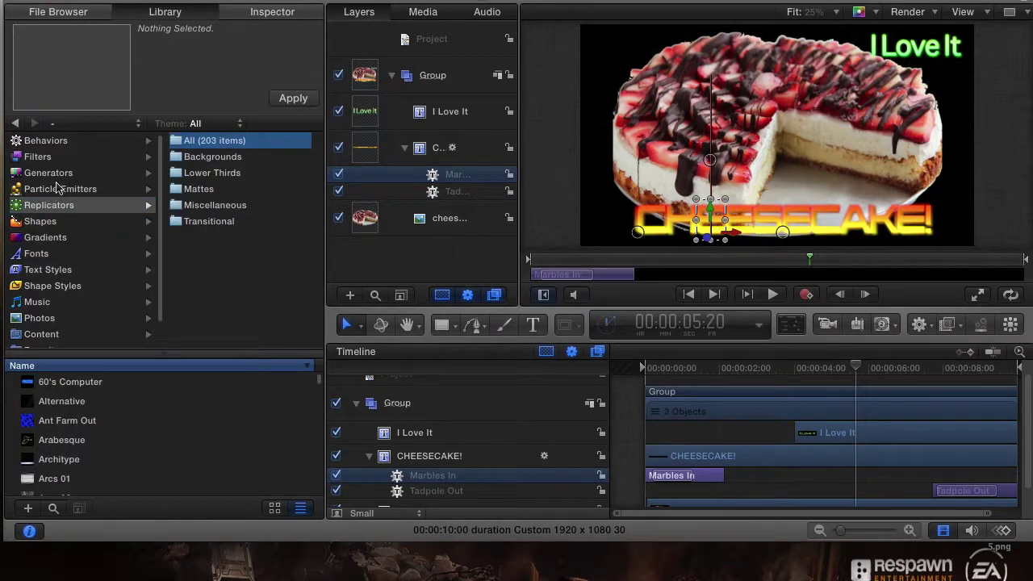
Open the Particle Emitters category, preview Afterburner, and look through the list of emitters.
left_click(59, 189)
left_click(69, 382)
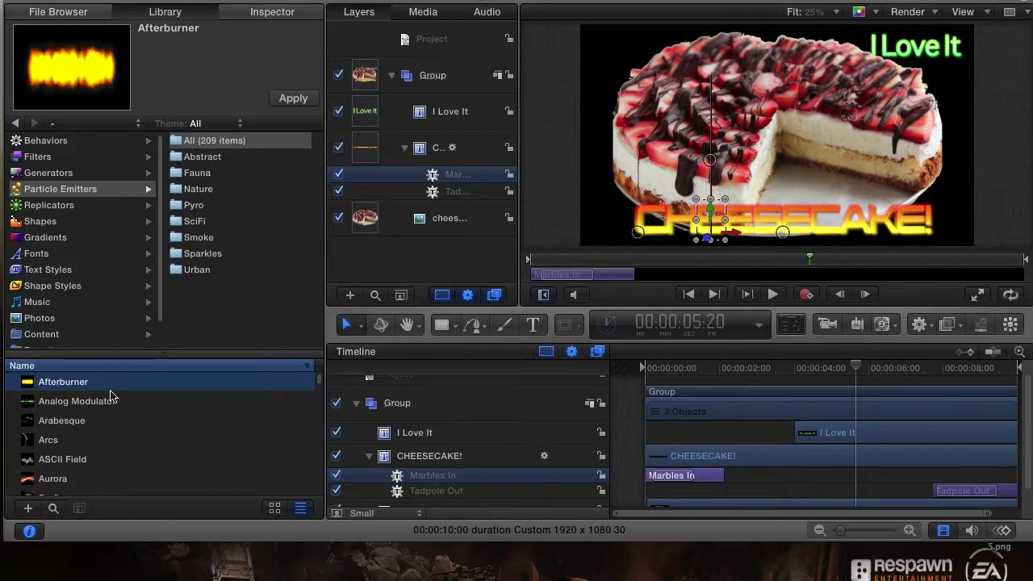
scroll(146, 404, "down", 10)
scroll(150, 407, "down", 10)
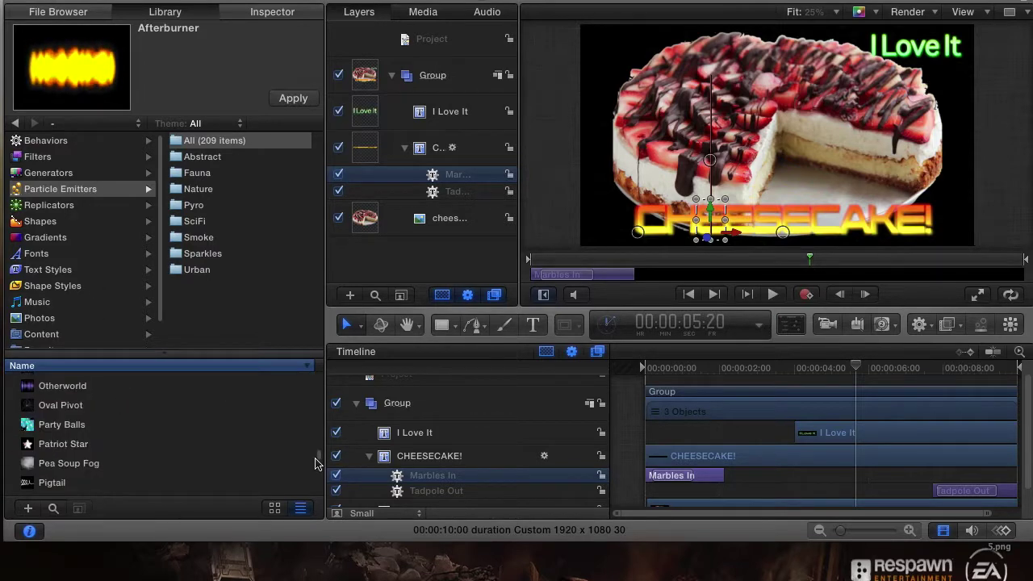
left_click_drag(319, 442, 320, 372)
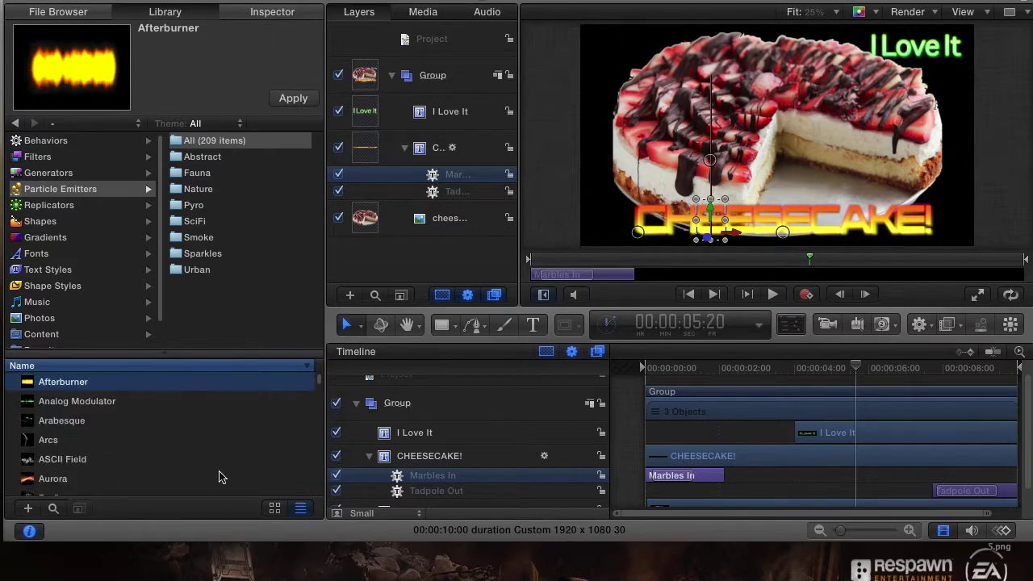
Search the particle emitters for "exp".
left_click(53, 508)
left_click(192, 482)
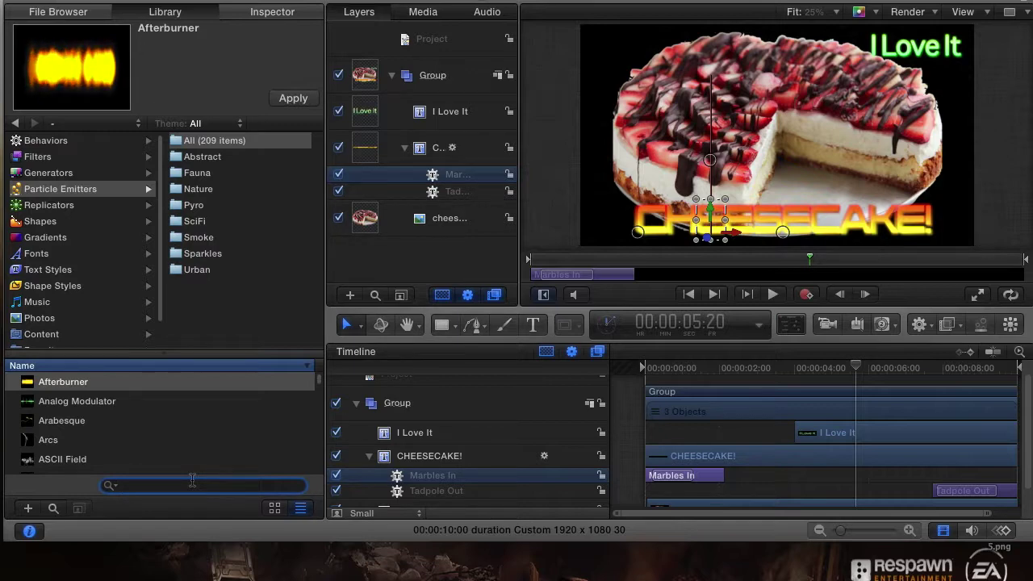
type("ex")
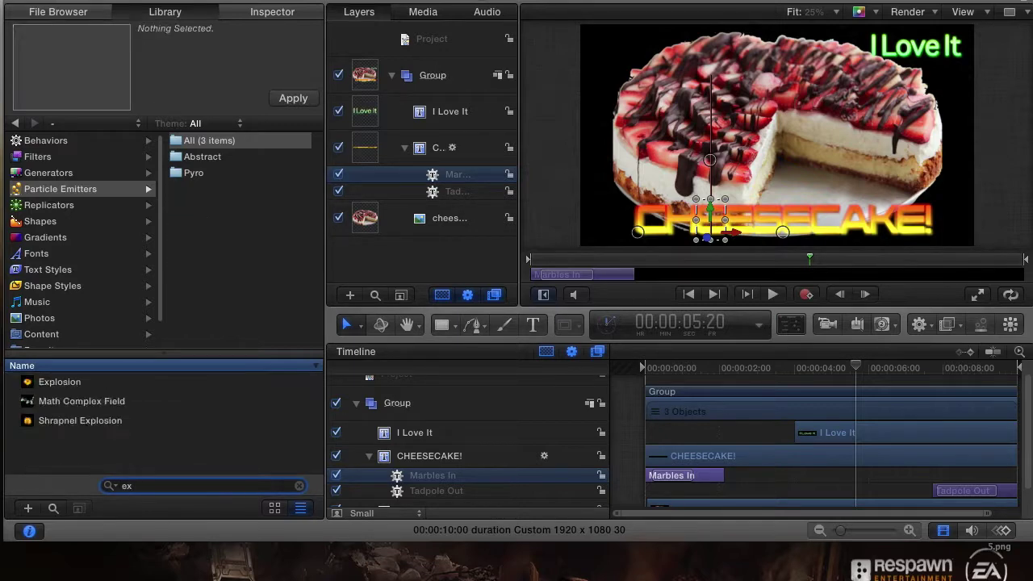
type("p")
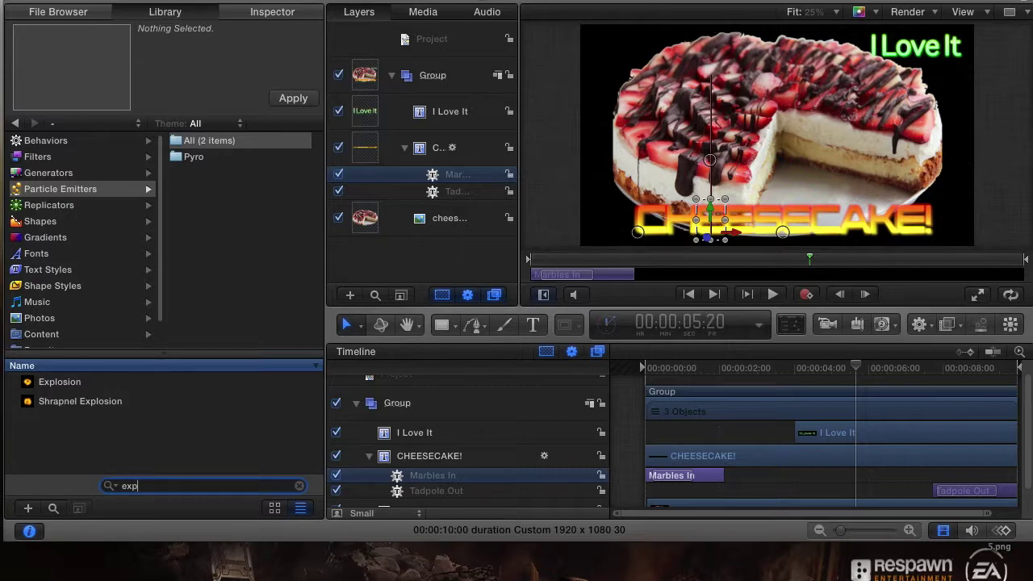
type("osio")
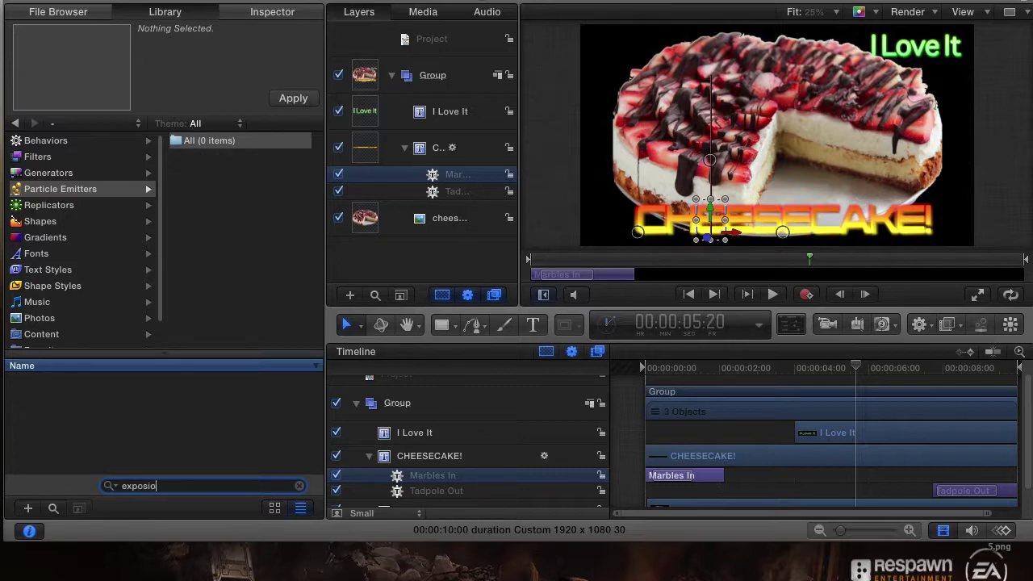
key("BackSpace")
type("exp")
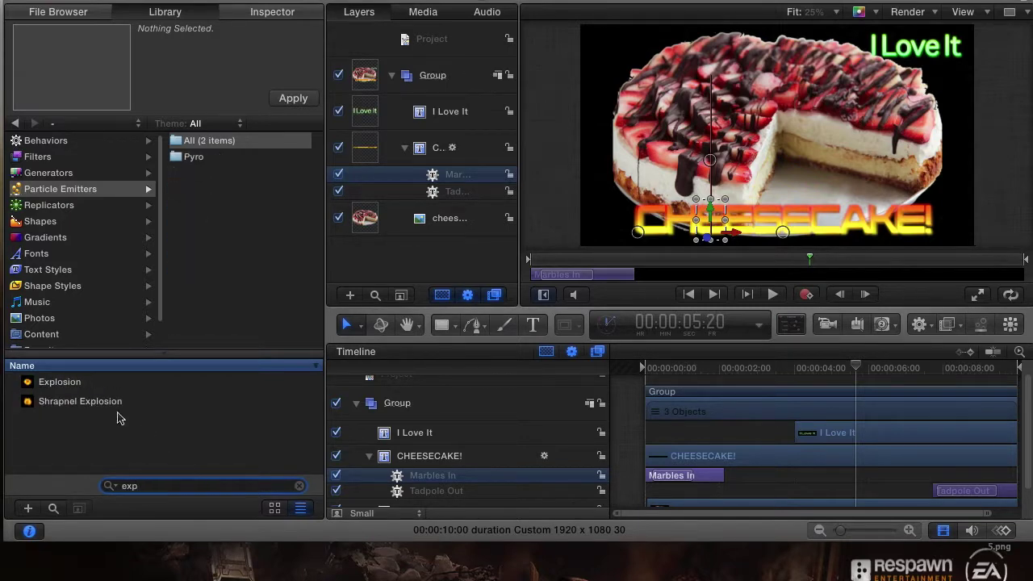
Compare the previews of the Explosion and Shrapnel Explosion emitters.
left_click(81, 385)
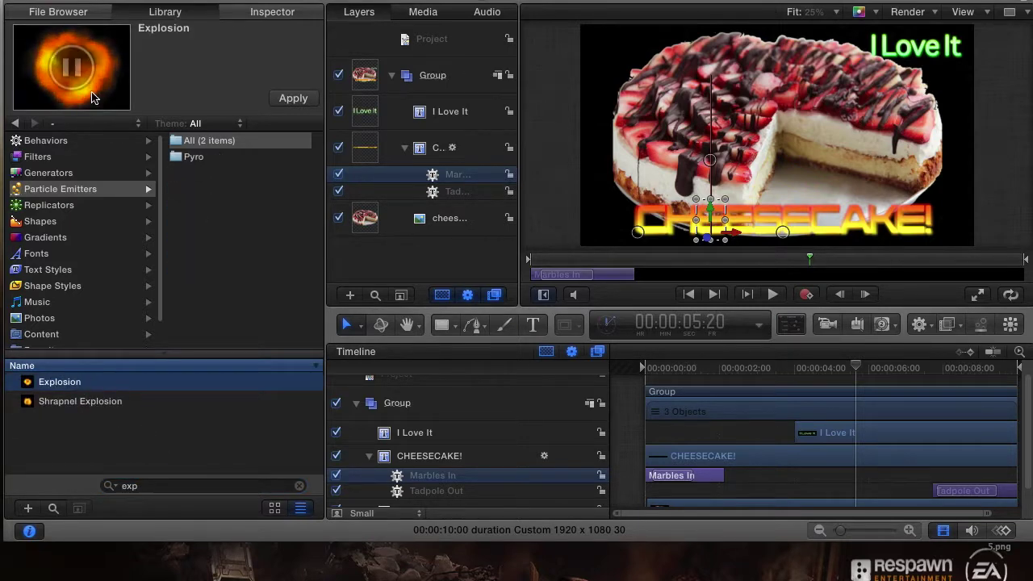
left_click(134, 403)
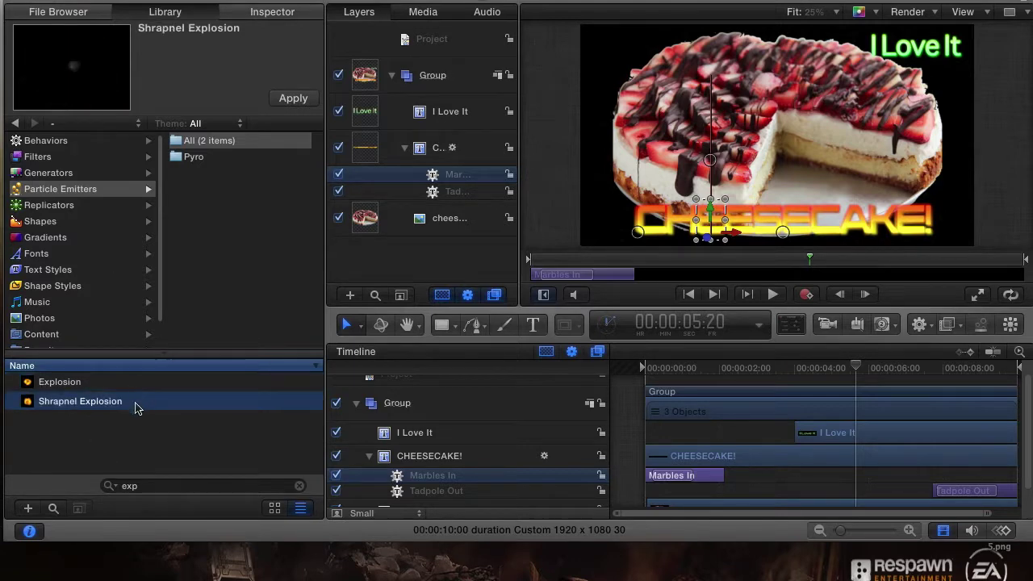
left_click(70, 383)
left_click(76, 401)
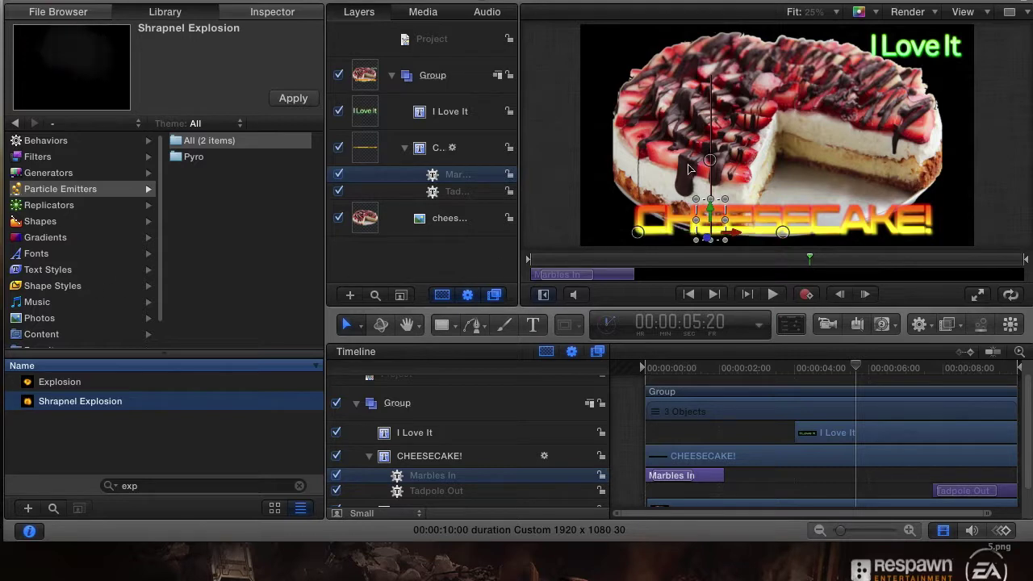
left_click(56, 393)
left_click(57, 388)
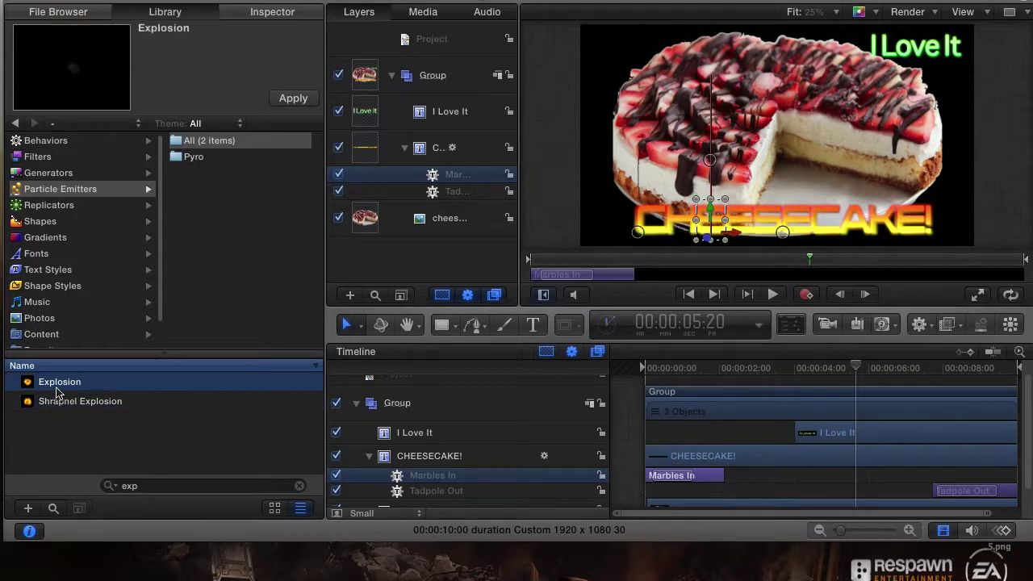
Add the Shrapnel Explosion emitter near the center of the cheesecake image at 00:00:05:20 and start playback.
left_click(65, 404)
left_click_drag(67, 408, 784, 136)
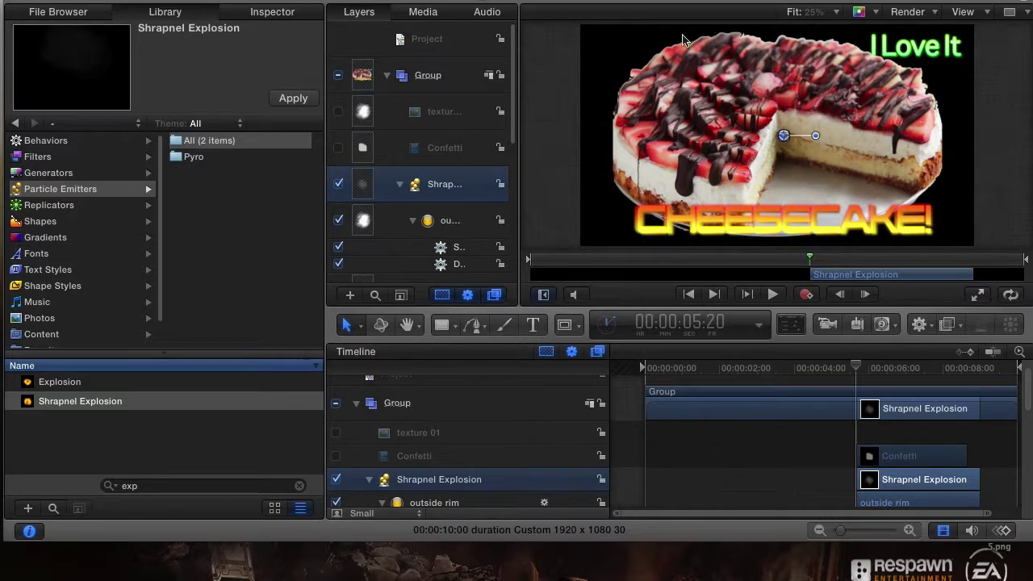
left_click(772, 295)
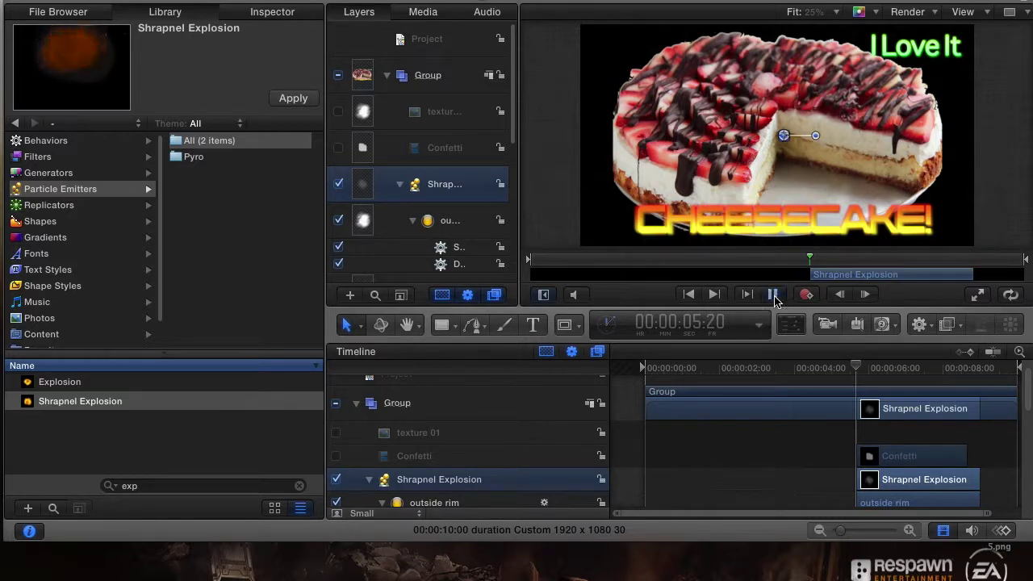
Stop playback and shift the Shrapnel Explosion emitter in the timeline so it starts at about 00:00:06:20.
left_click(772, 294)
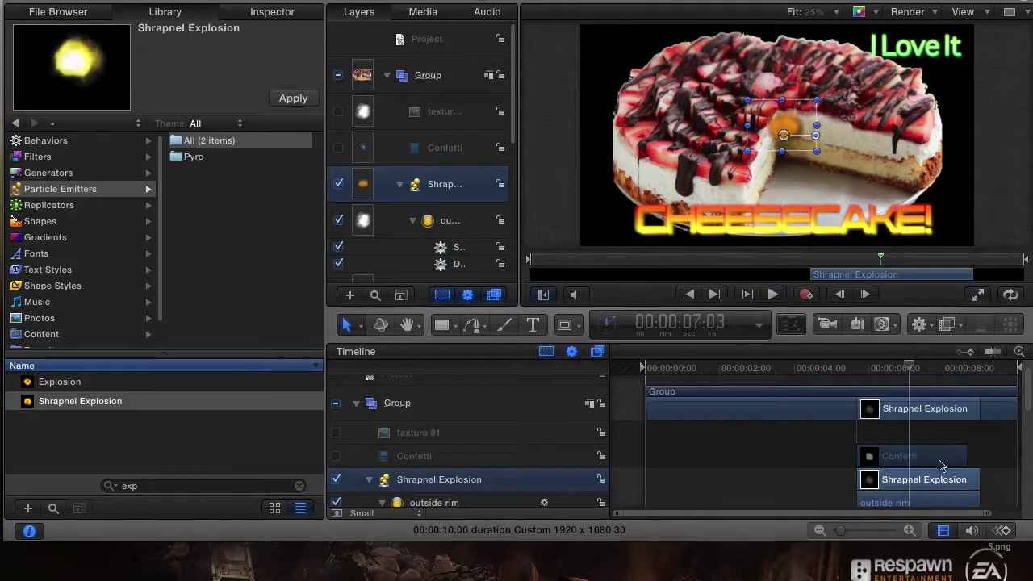
left_click(910, 370)
left_click_drag(910, 370, 859, 375)
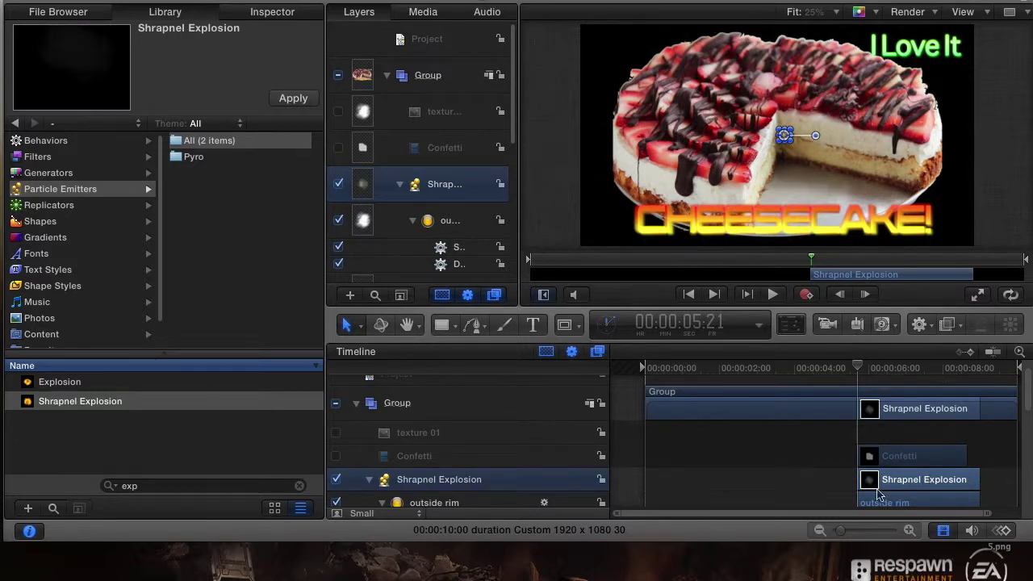
scroll(948, 521, "right", 3)
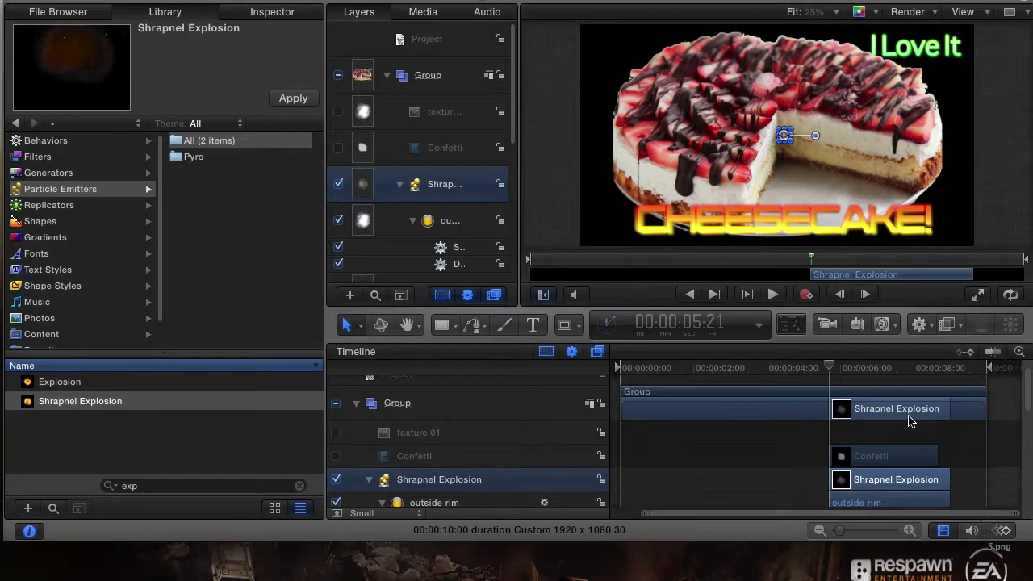
left_click_drag(865, 482, 916, 458)
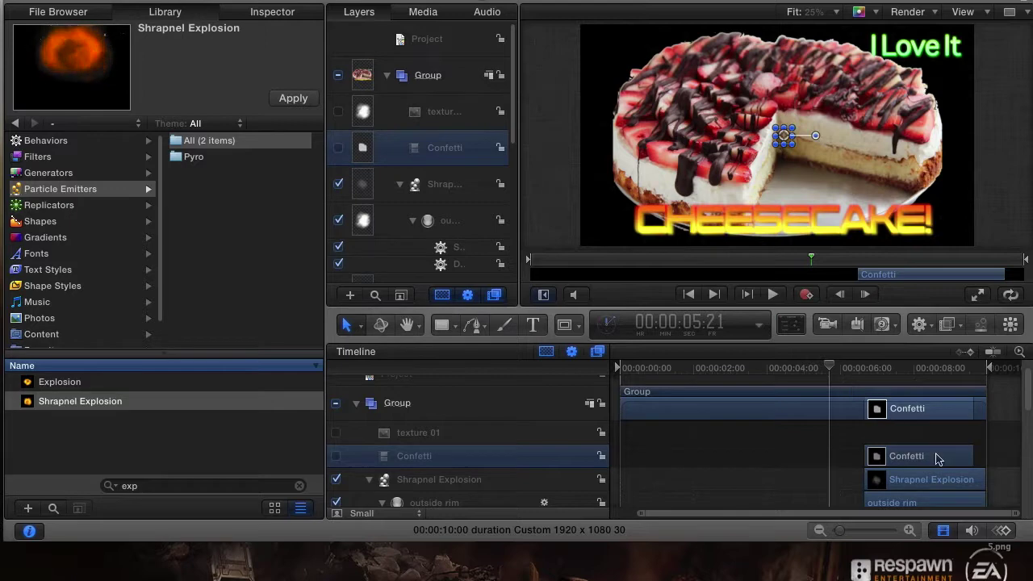
Play the retimed explosion and nudge the Confetti object slightly upward at the cheesecake's missing slice.
left_click_drag(842, 376, 863, 374)
left_click(773, 295)
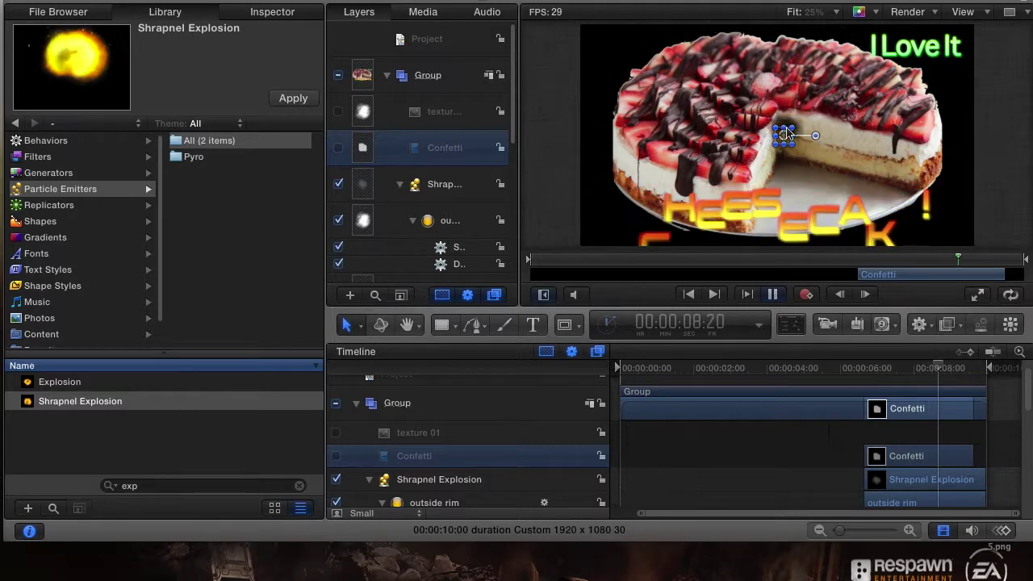
key("space")
mouse_move(794, 127)
left_mouse_down()
mouse_move(860, 79)
mouse_move(862, 107)
mouse_move(784, 131)
left_mouse_up()
key("space")
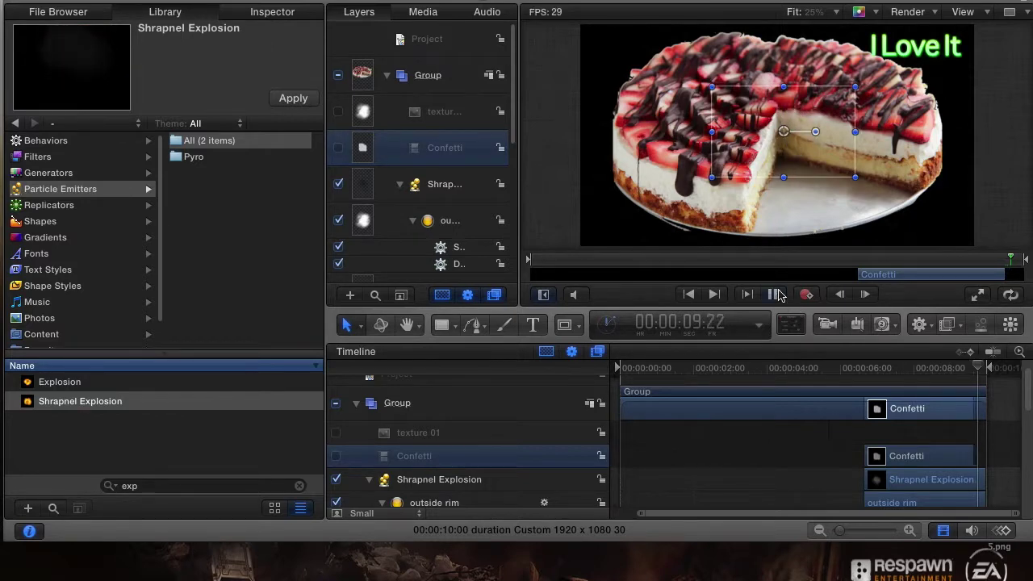
Replay the explosion from about 00:00:06:21 and pause at 00:00:07:19.
left_click(857, 369)
left_click(776, 296)
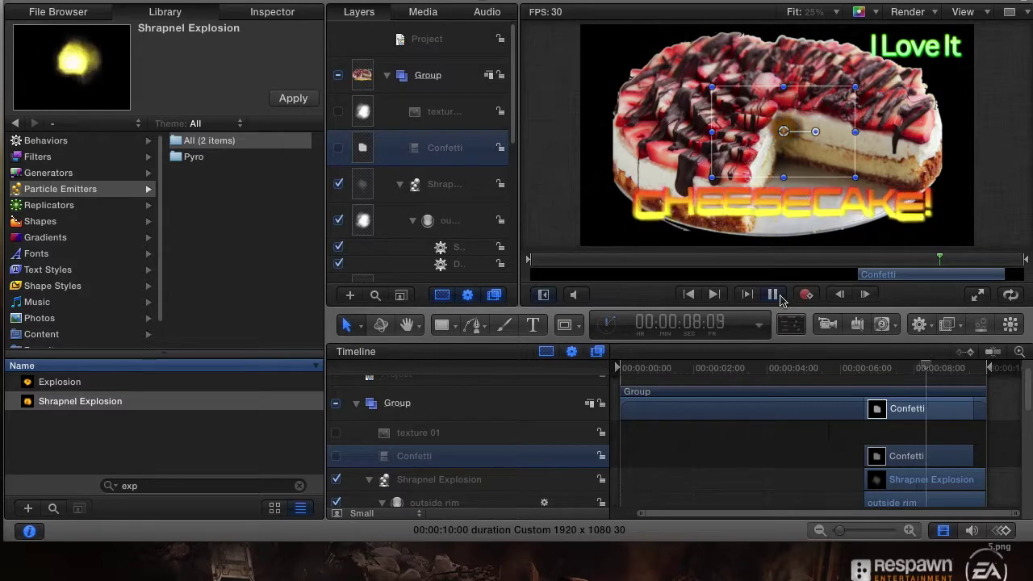
left_click(773, 295)
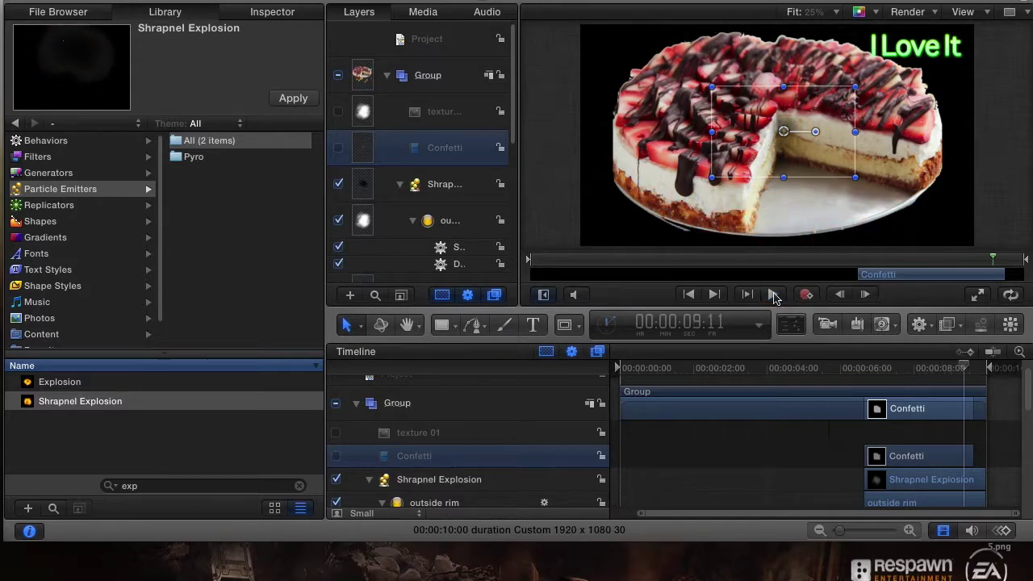
left_click(865, 369)
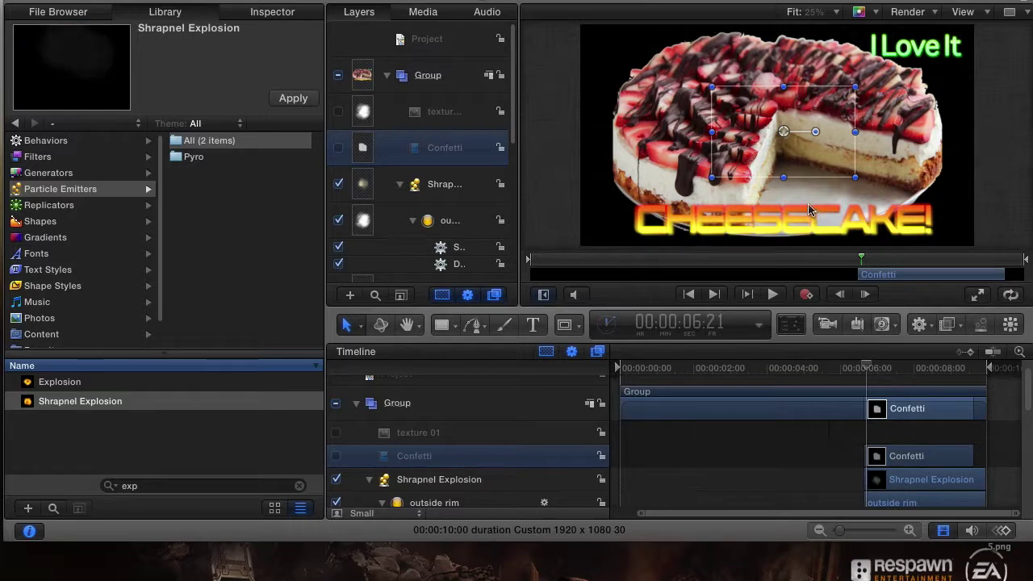
mouse_move(864, 369)
left_mouse_down()
mouse_move(844, 369)
mouse_move(881, 369)
mouse_move(866, 370)
left_mouse_up()
left_click(775, 295)
left_click(774, 295)
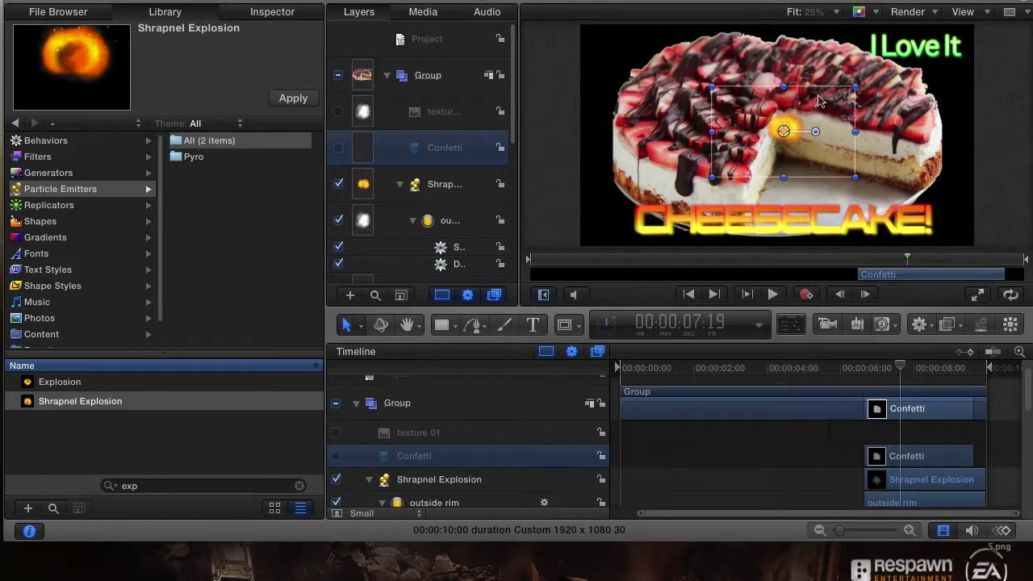
Resize the Confetti object and, at 00:00:07:13, center it on the explosion over the missing slice.
mouse_move(853, 86)
left_mouse_down()
mouse_move(985, 20)
mouse_move(851, 100)
left_mouse_up()
left_click_drag(783, 136, 784, 132)
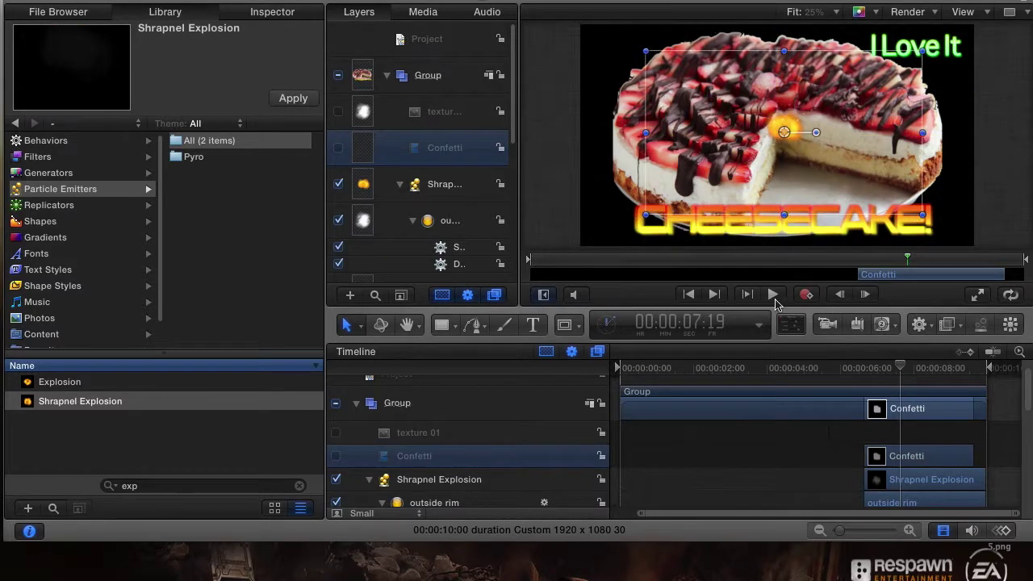
mouse_move(901, 367)
left_mouse_down()
mouse_move(865, 368)
mouse_move(894, 367)
left_mouse_up()
left_click_drag(926, 47, 690, 159)
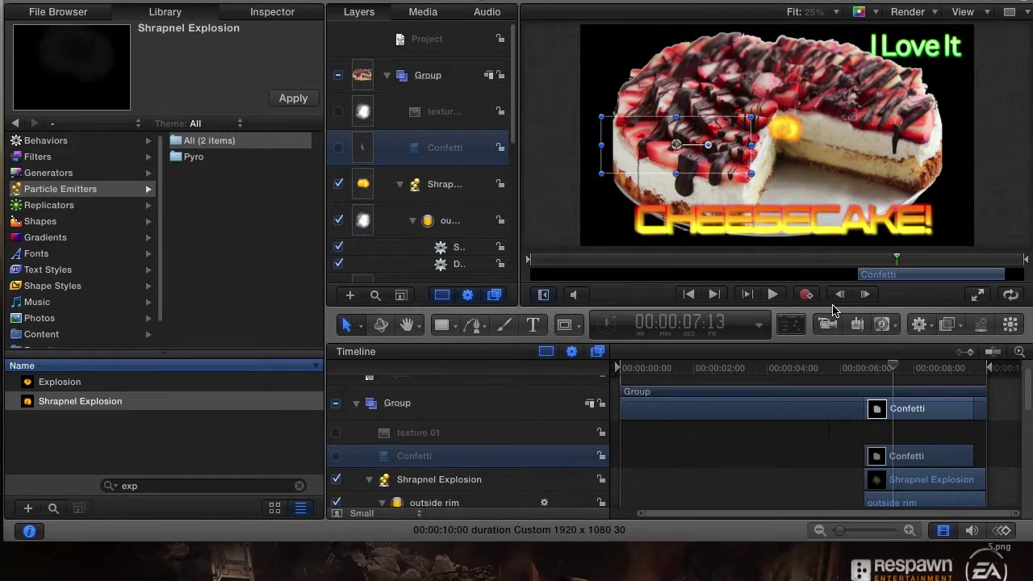
left_click_drag(686, 151, 784, 128)
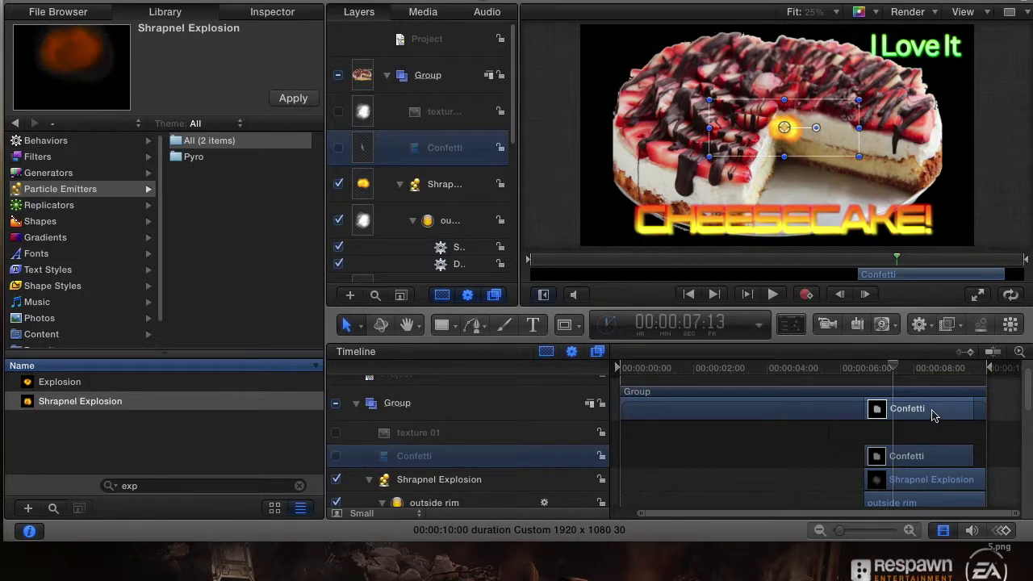
Scale the Shrapnel Explosion emitter to about 331% width and 212% height, and move it back over the missing slice.
left_click(935, 481)
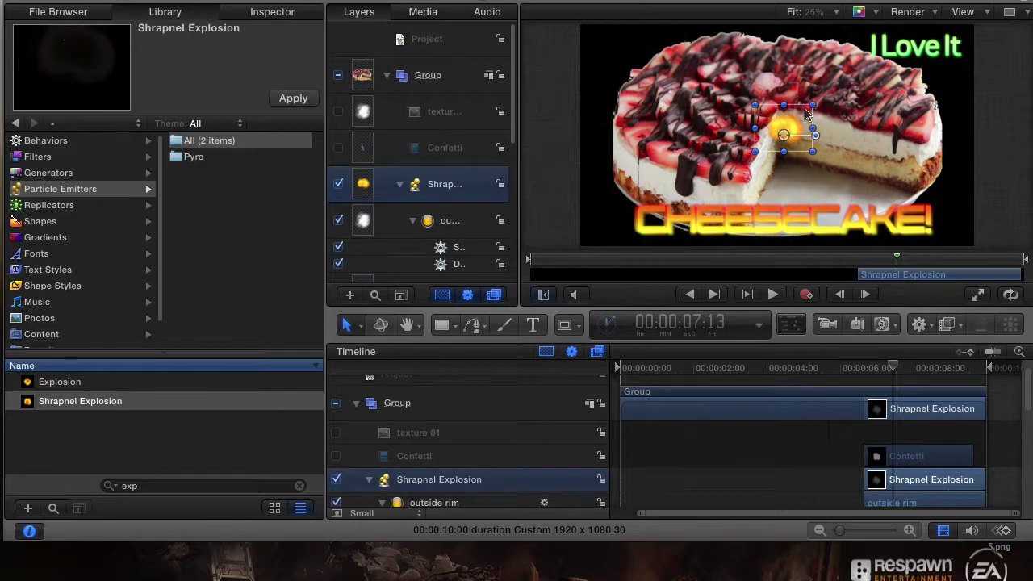
left_click_drag(813, 106, 951, 51)
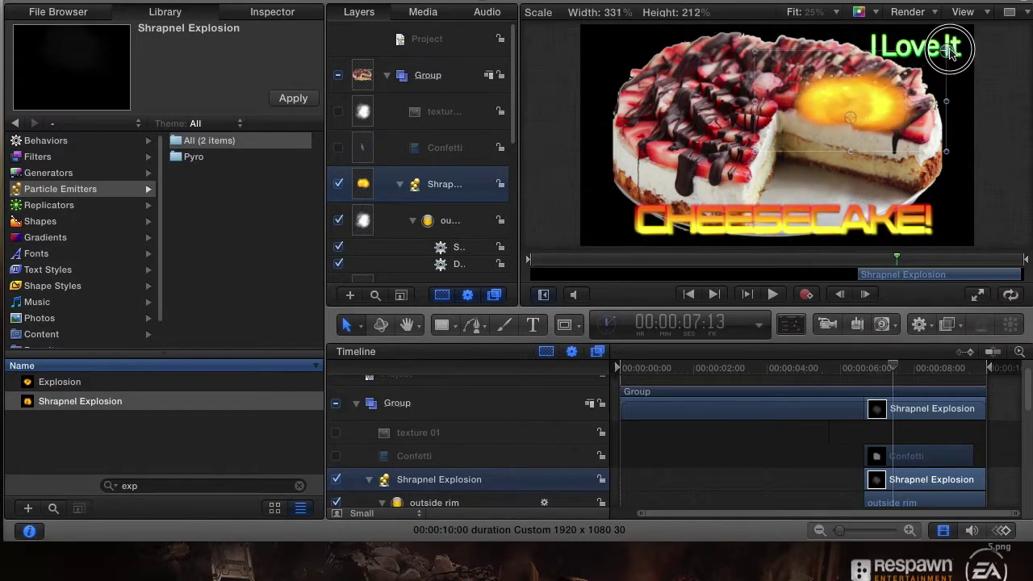
left_click_drag(886, 96, 828, 134)
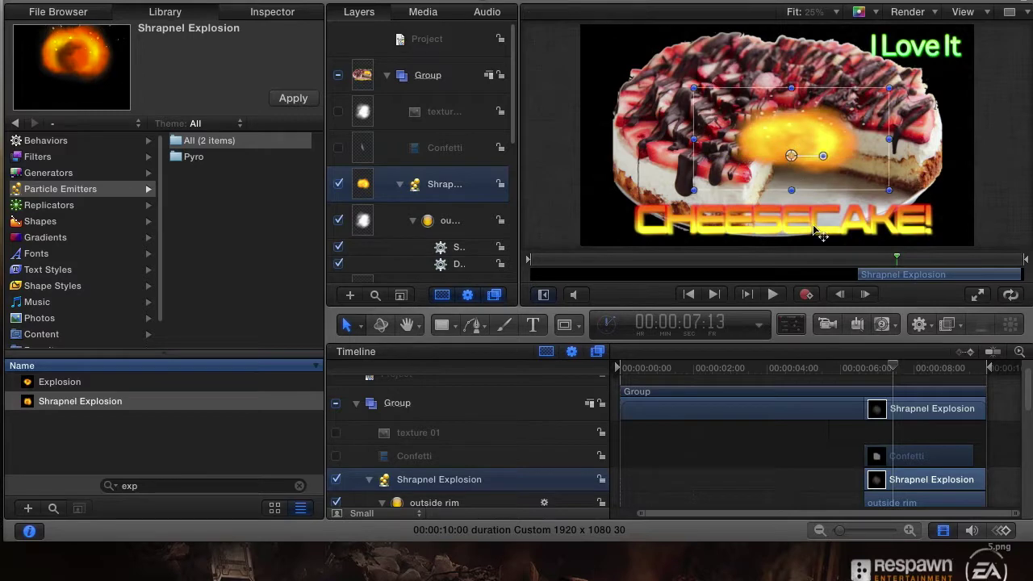
Select the Confetti object, play the enlarged explosion to about 00:00:08:27, and return the playhead to 00:00:07:14.
left_click(928, 457)
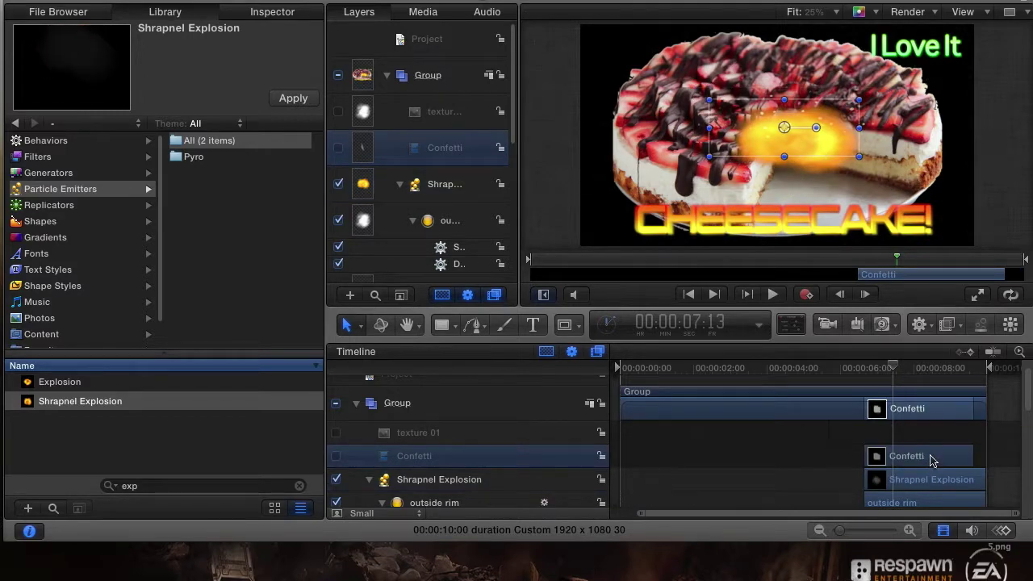
left_click(773, 294)
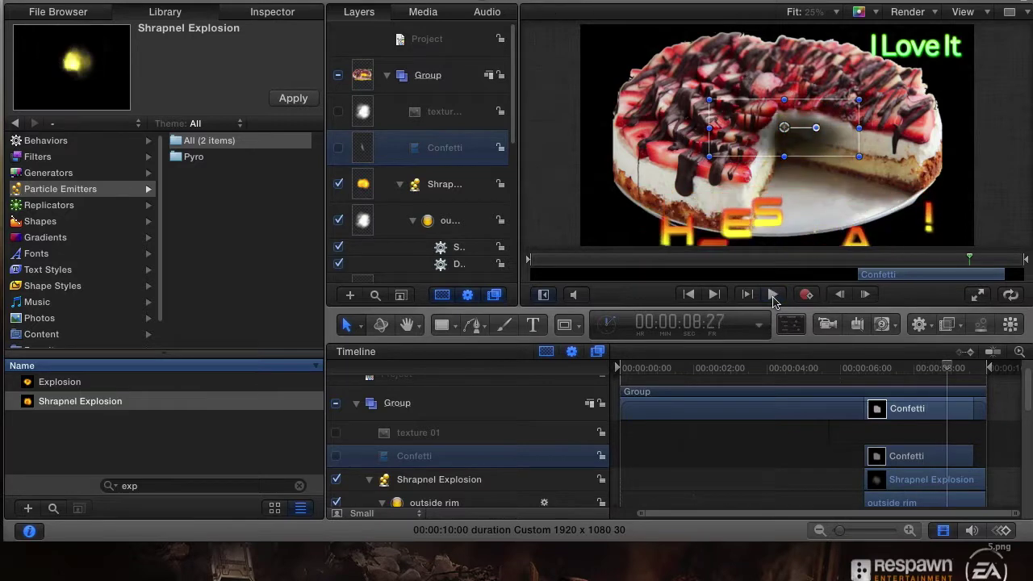
left_click(772, 296)
left_click_drag(960, 369, 893, 367)
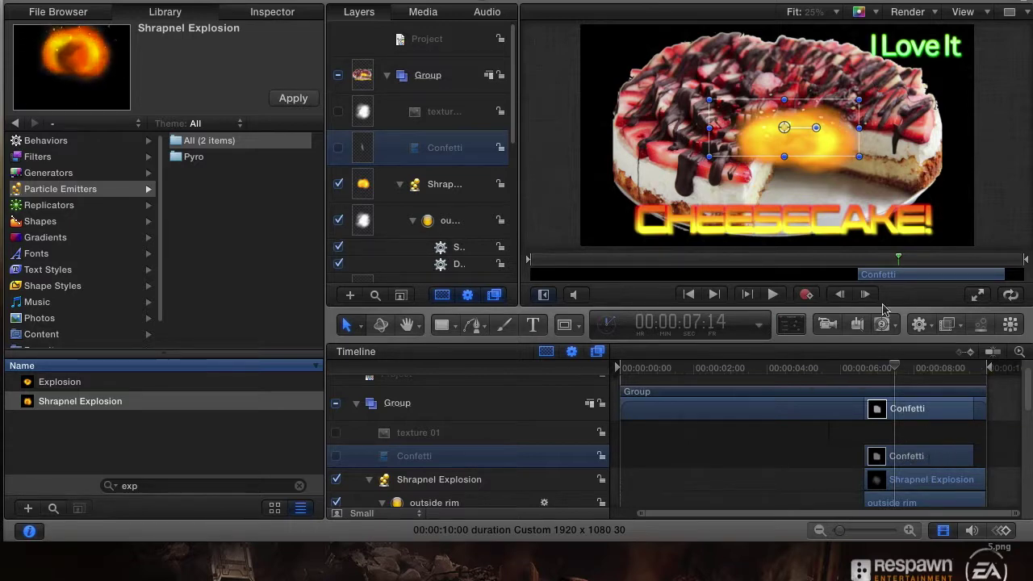
Try placing the Confetti object just below the "I Love It" title and play to 00:00:08:05.
left_click_drag(787, 129, 881, 90)
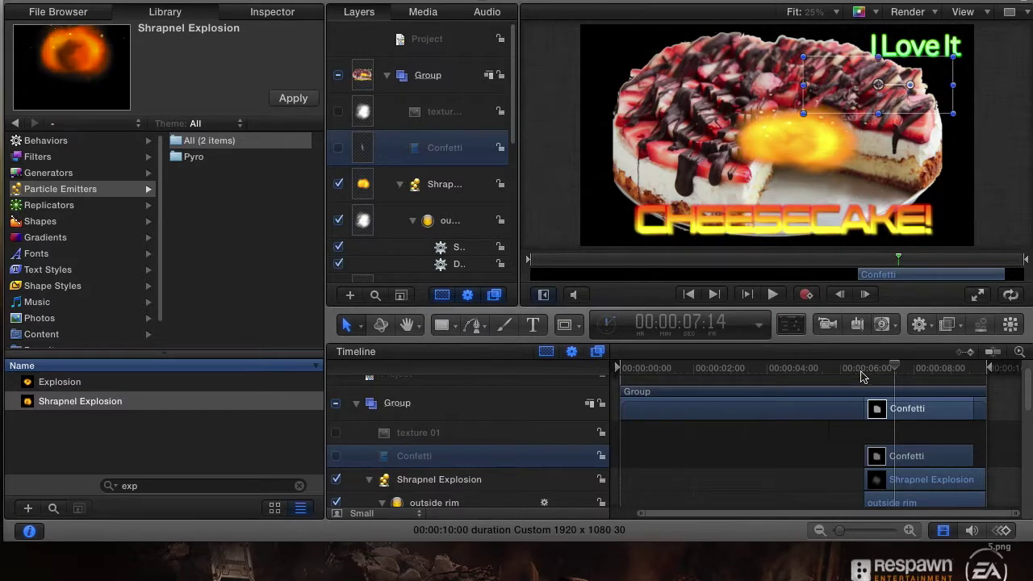
left_click(772, 294)
left_click(774, 294)
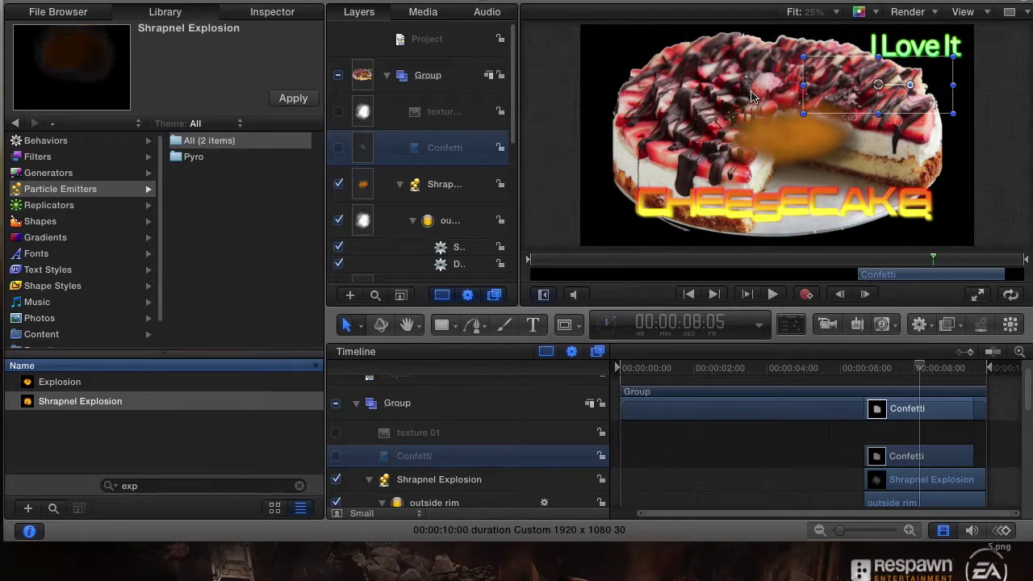
Move the Confetti object back onto the explosion at the cheesecake's missing slice.
left_click(946, 482)
left_click(921, 456)
left_click_drag(879, 84, 784, 131)
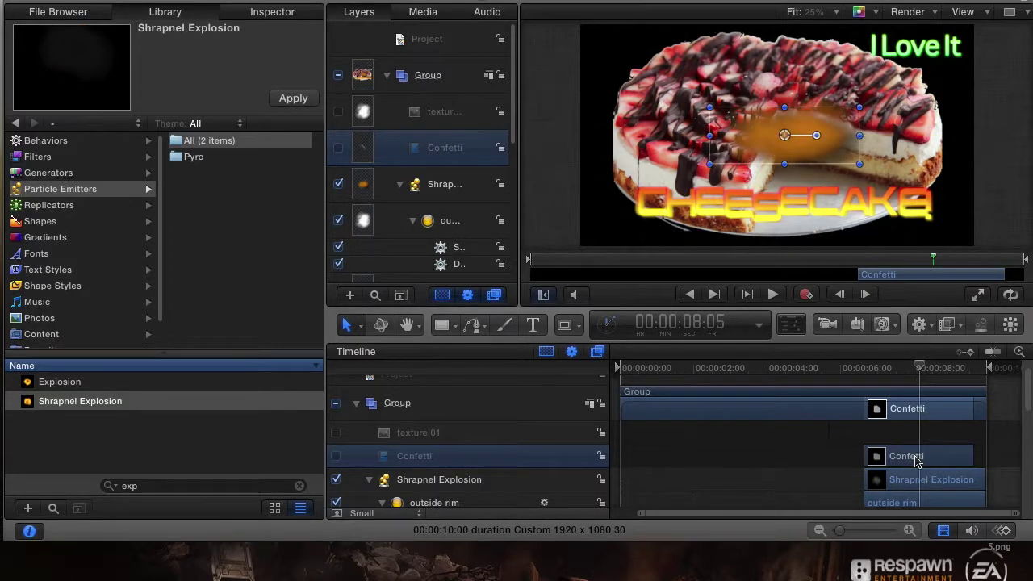
Enlarge the Shrapnel Explosion emitter from two opposite corners until its bounding box fills the whole frame.
left_click(914, 480)
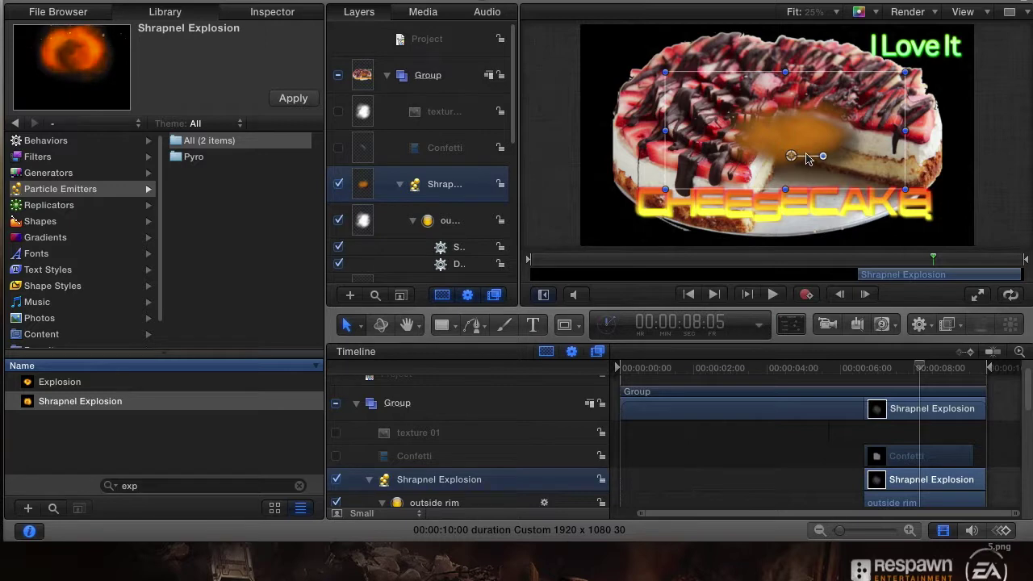
left_click_drag(902, 190, 973, 240)
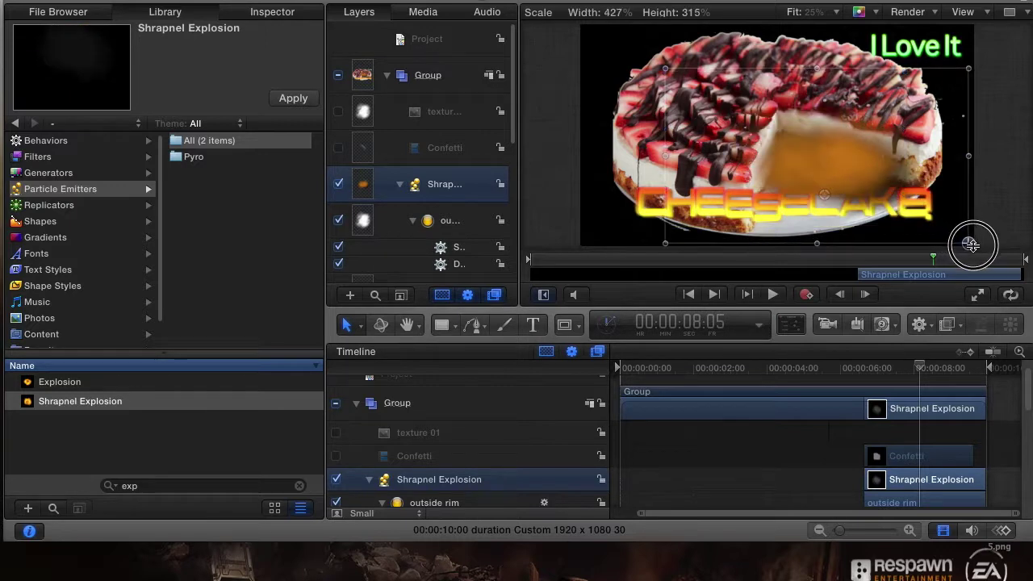
left_click_drag(665, 69, 582, 26)
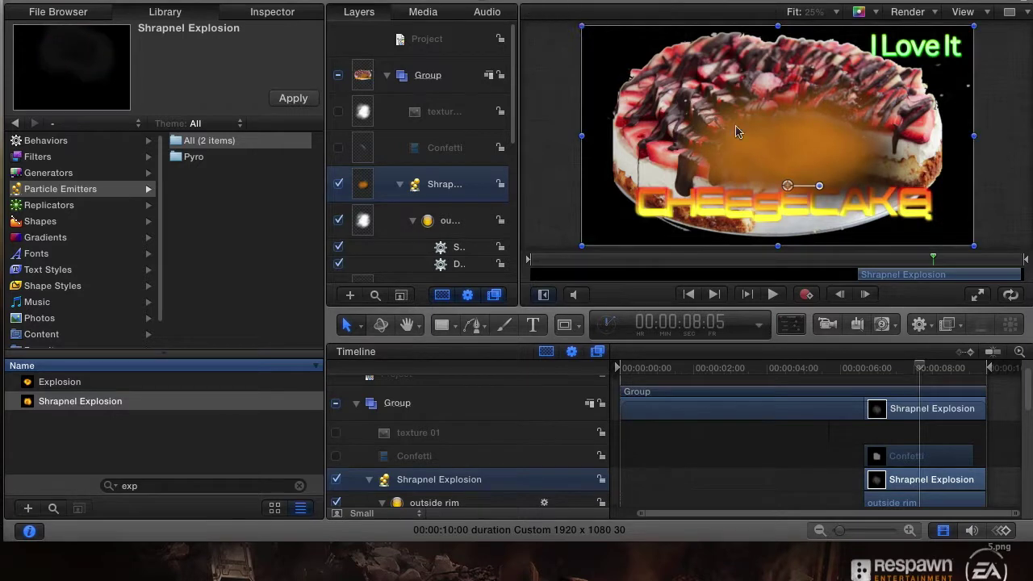
Play the frame-filling explosion from its beginning to 00:00:08:20, and return the playhead to 00:00:07:13.
left_click_drag(914, 369, 863, 369)
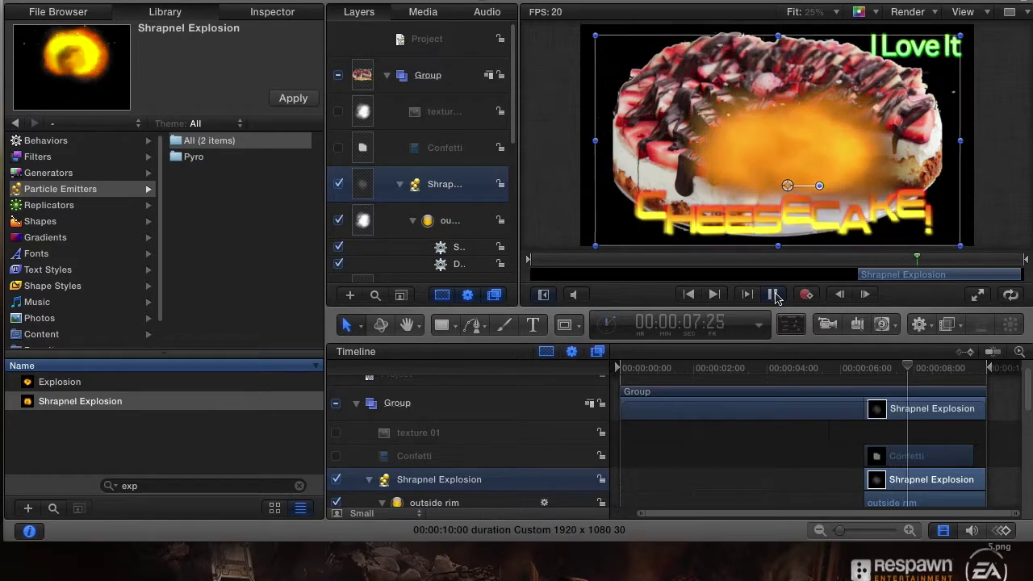
left_click(774, 295)
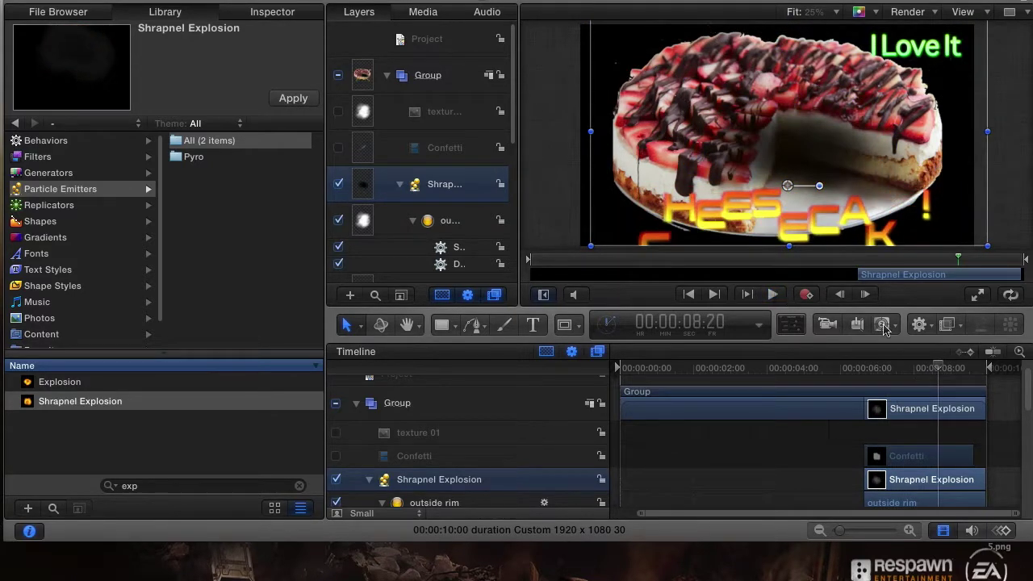
left_click_drag(940, 380, 893, 373)
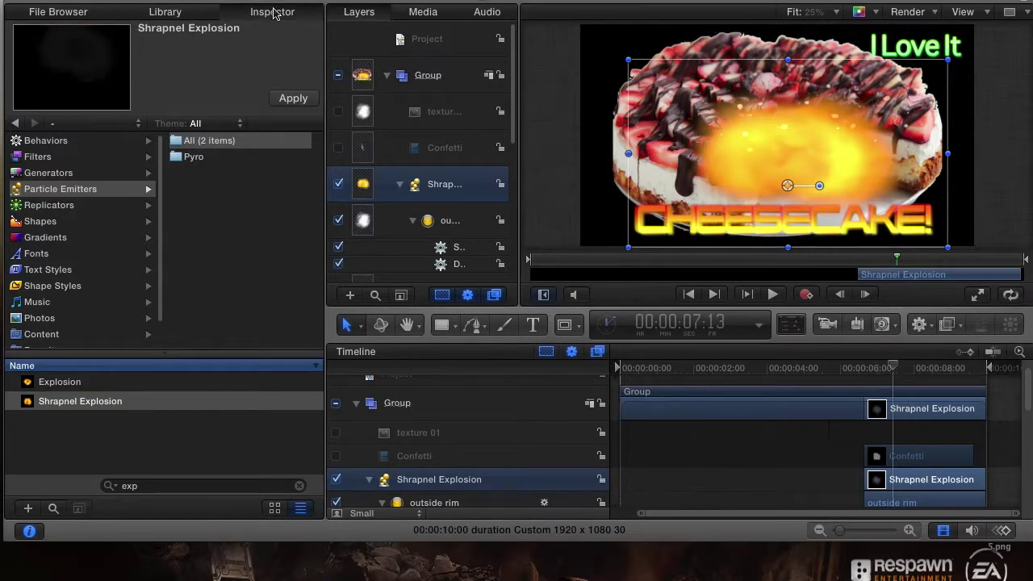
Open the Shrapnel Explosion's emitter controls and raise its Birth Rate to 265.72% at 00:00:07:13.
left_click(273, 12)
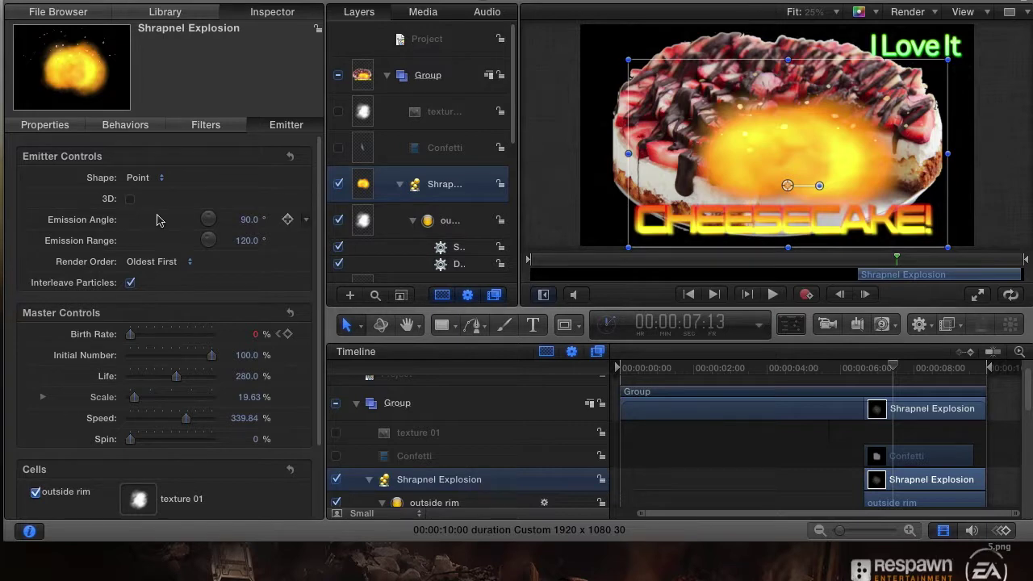
scroll(201, 234, "down", 3)
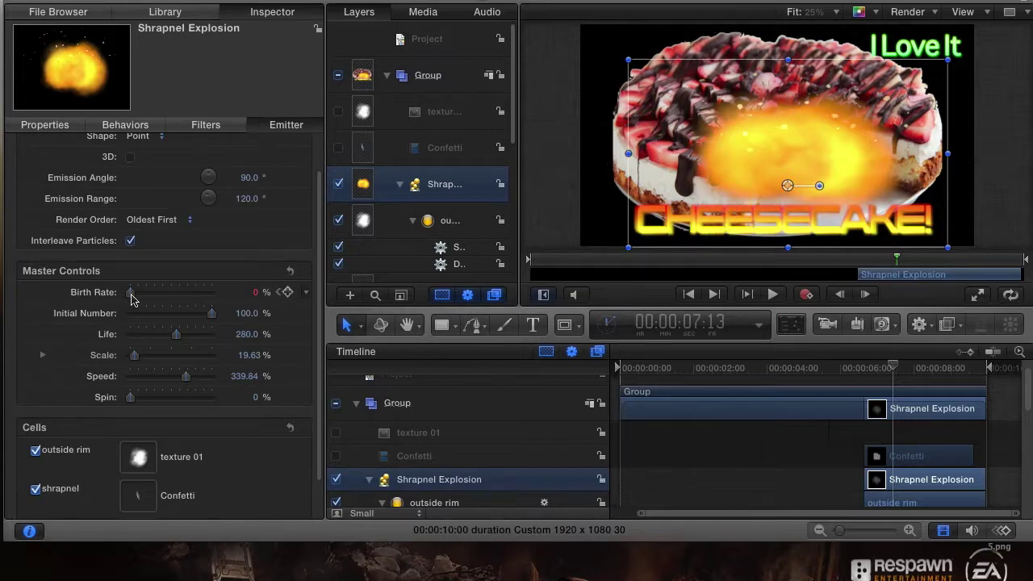
left_click_drag(131, 293, 174, 293)
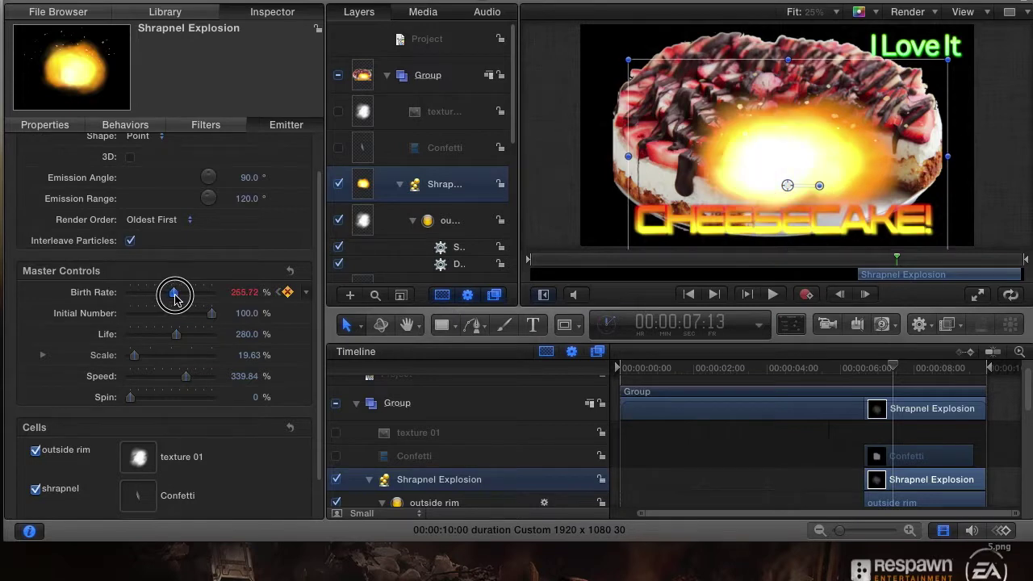
Play the explosion from about 00:00:06:16 to 00:00:08:15, and set the Birth Rate to 161.36% there.
left_click(892, 365)
left_click_drag(892, 365, 853, 364)
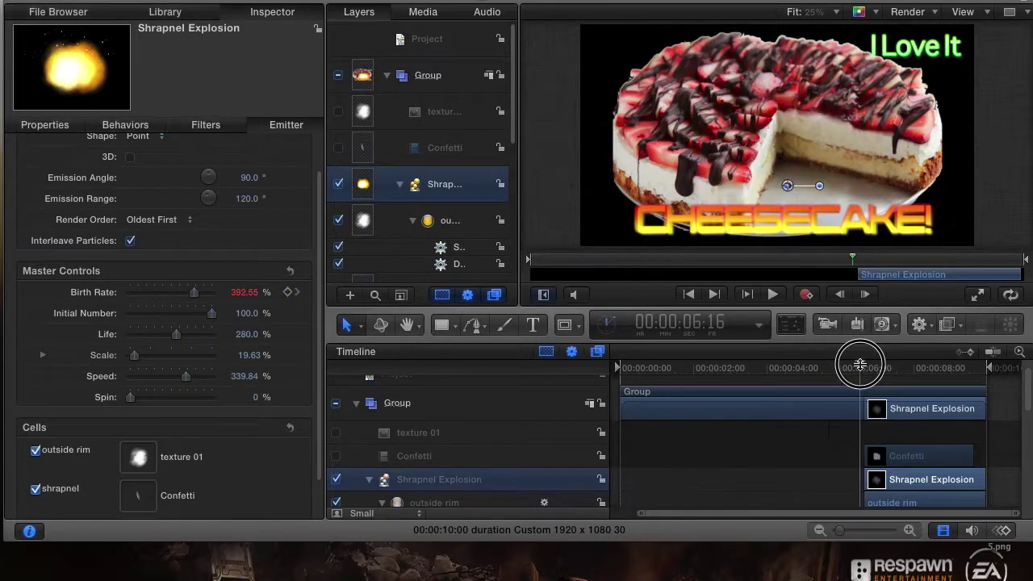
left_click(772, 295)
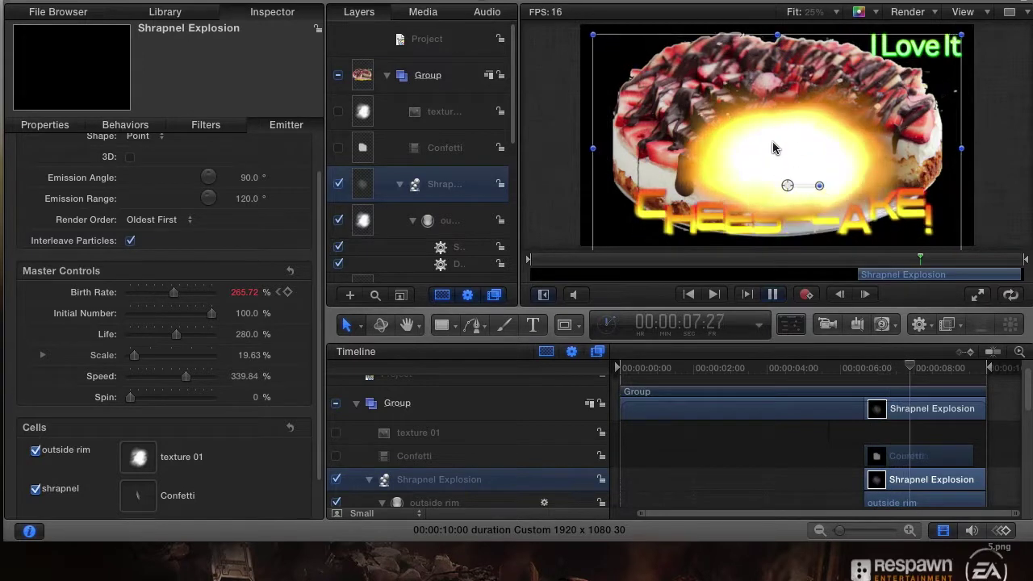
left_click(774, 295)
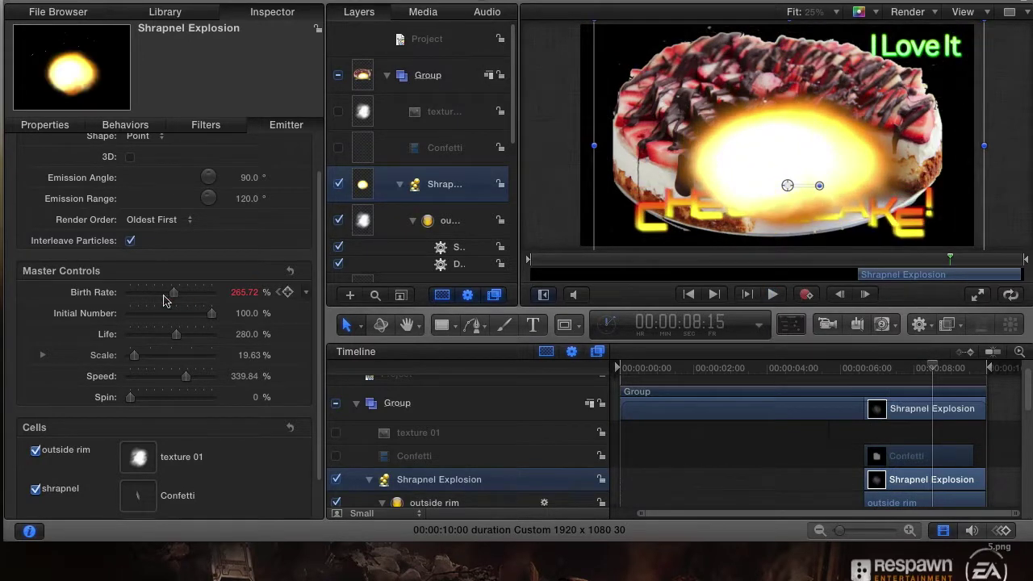
left_click_drag(174, 292, 157, 293)
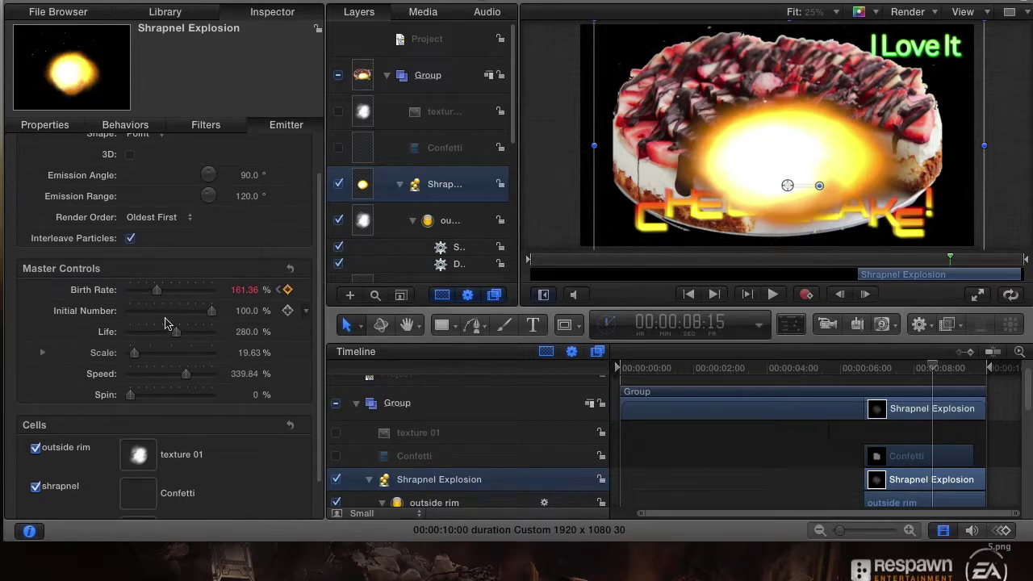
Toggle the Shrapnel Explosion's shrapnel cell off and on repeatedly to compare the explosion with and without it, leaving it enabled.
scroll(145, 230, "down", 1)
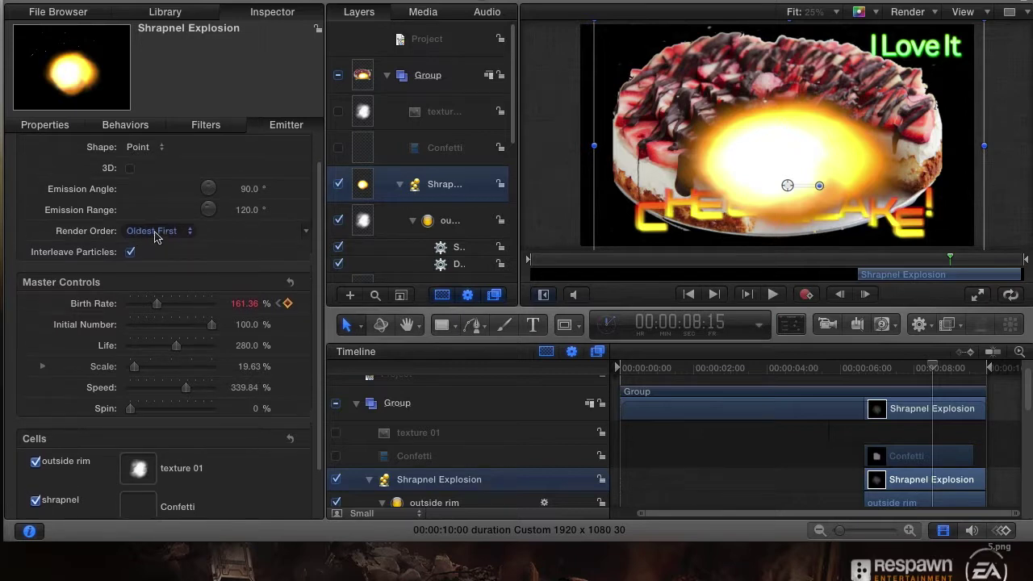
scroll(153, 282, "down", 3)
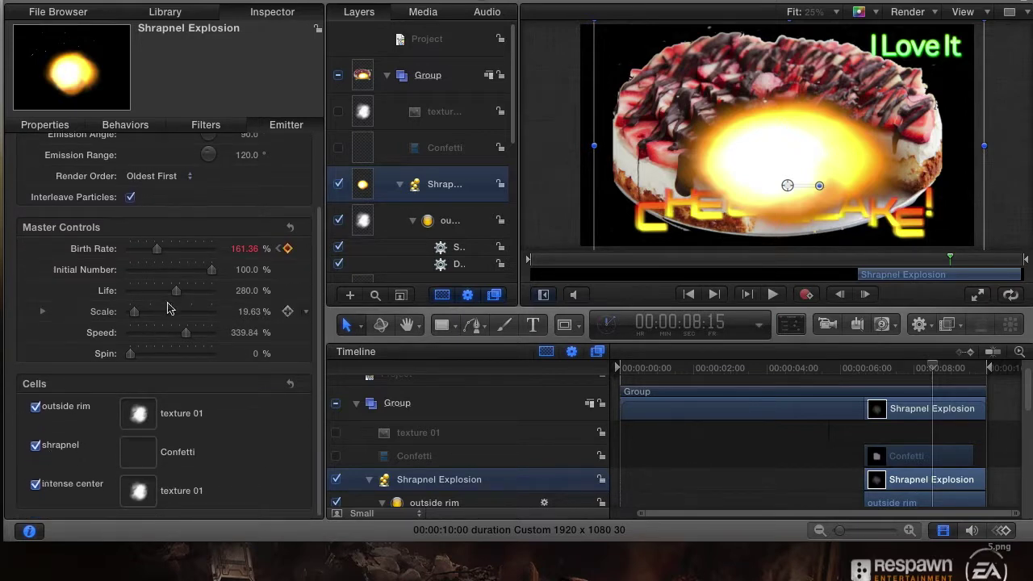
left_click(138, 454)
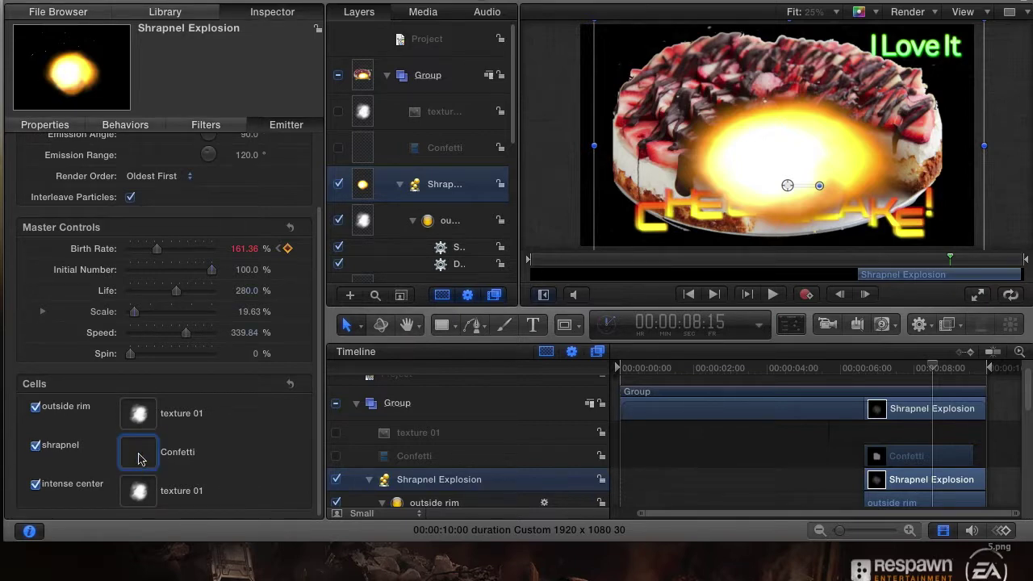
left_click(37, 448)
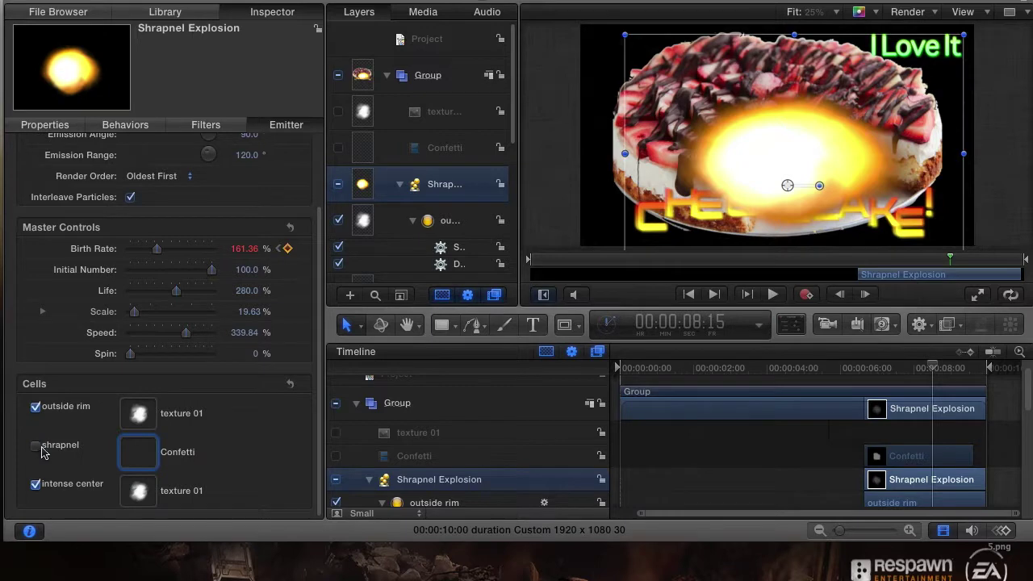
left_click(36, 448)
left_click(36, 449)
left_click(35, 449)
left_click(35, 449)
left_click(36, 449)
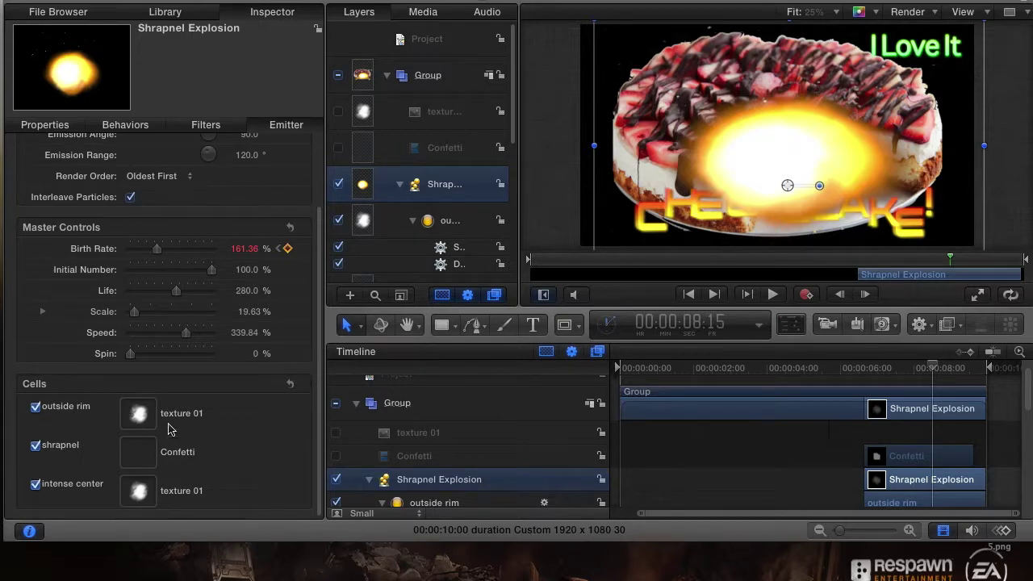
left_click(36, 449)
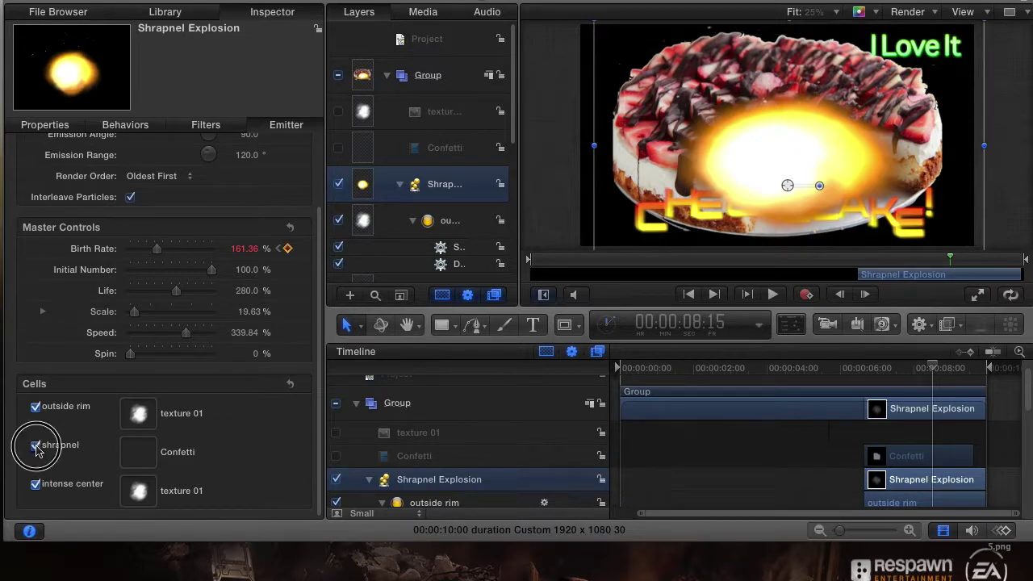
left_click(35, 449)
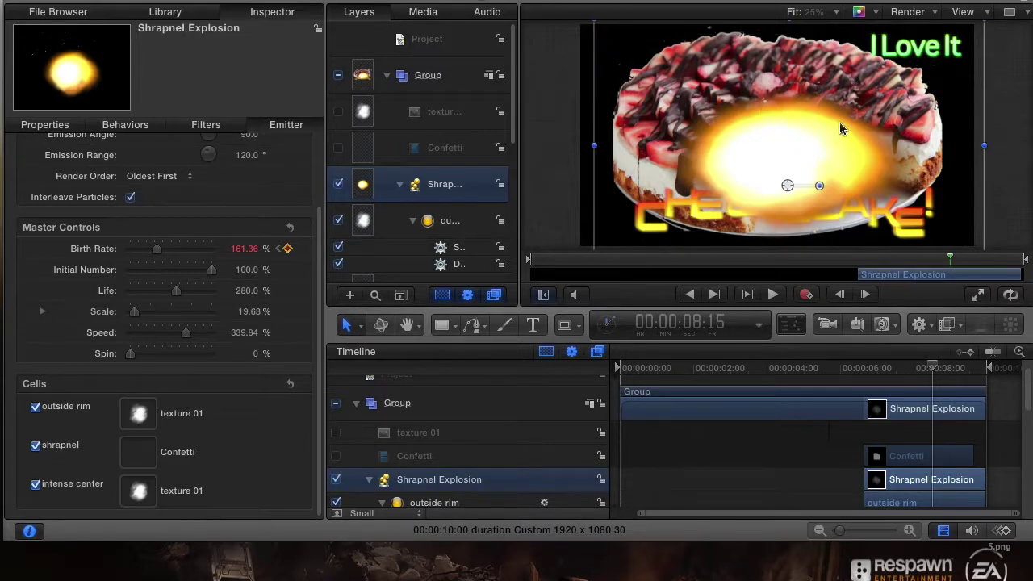
Shrink the Shrapnel Explosion emitter slightly from the upper-right corner of its bounding box in the canvas.
left_click(908, 455)
left_click(927, 486)
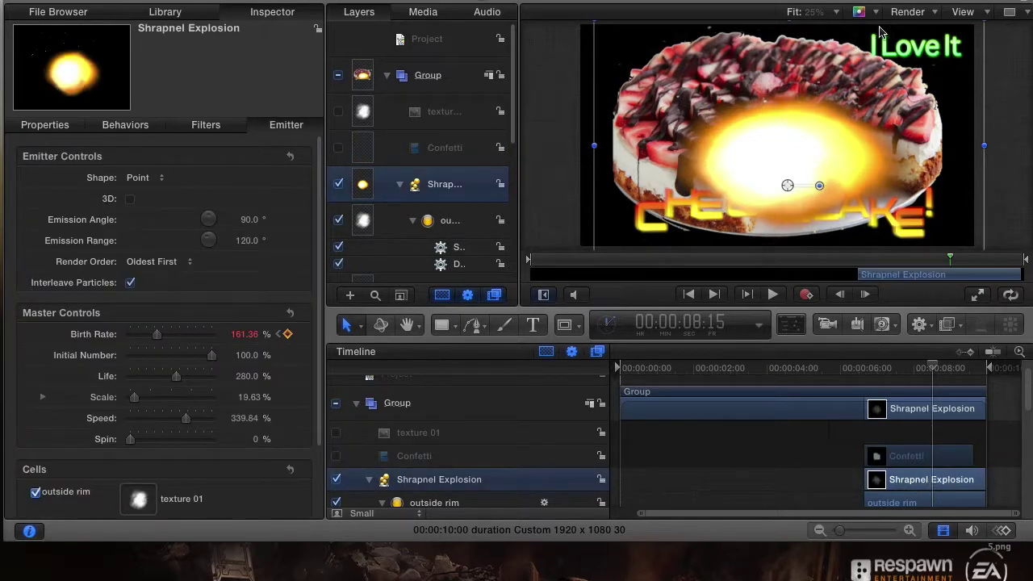
mouse_move(982, 22)
left_mouse_down()
mouse_move(978, 33)
mouse_move(1017, 33)
mouse_move(969, 32)
left_mouse_up()
Search the library's particle emitters for "dance" and preview Dowel Dance.
left_click(164, 12)
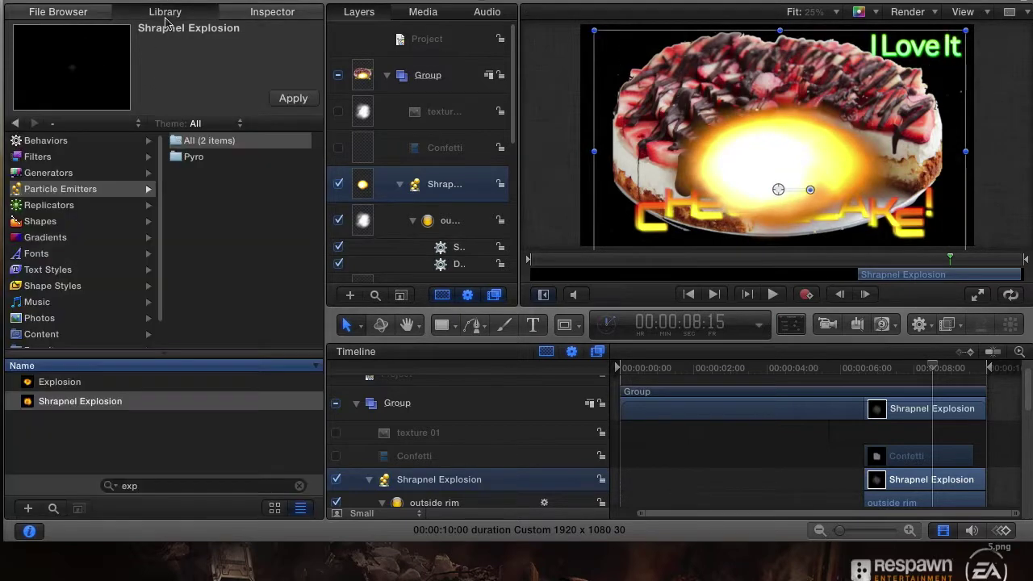
left_click(53, 509)
left_click(149, 486)
type("exp")
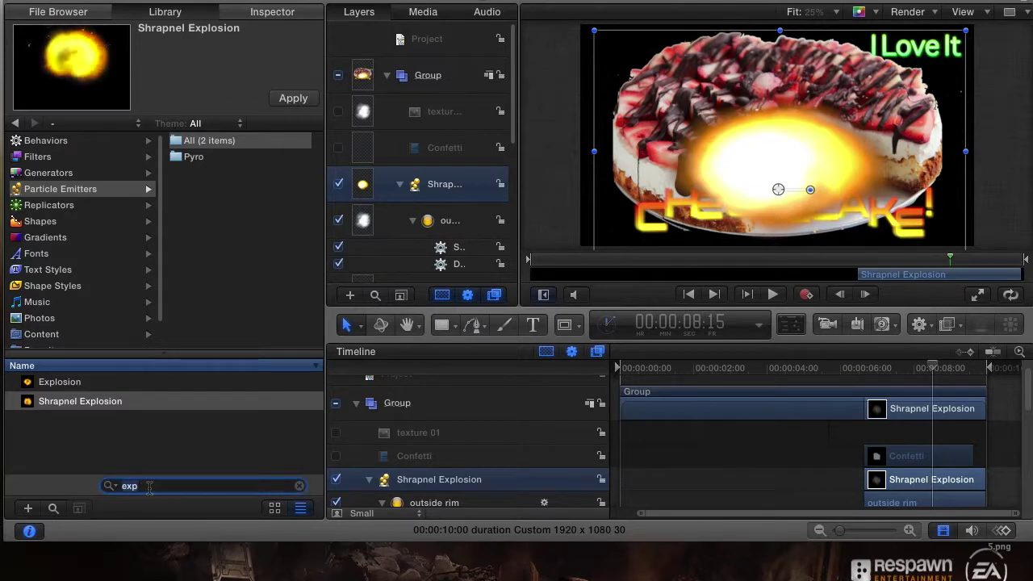
key("BackSpace")
key("BackSpace")
key("BackSpace")
type("dance")
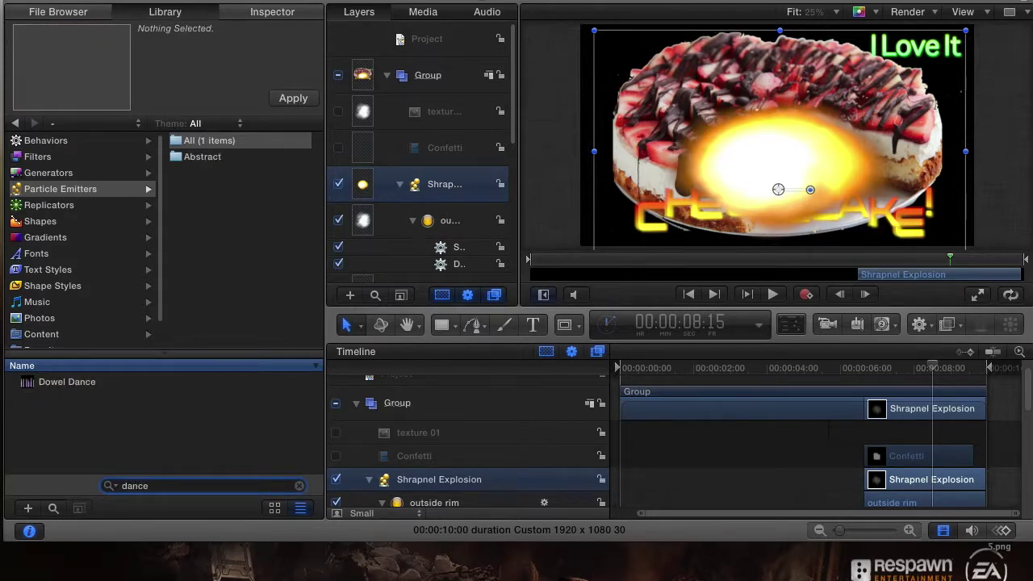
left_click(73, 385)
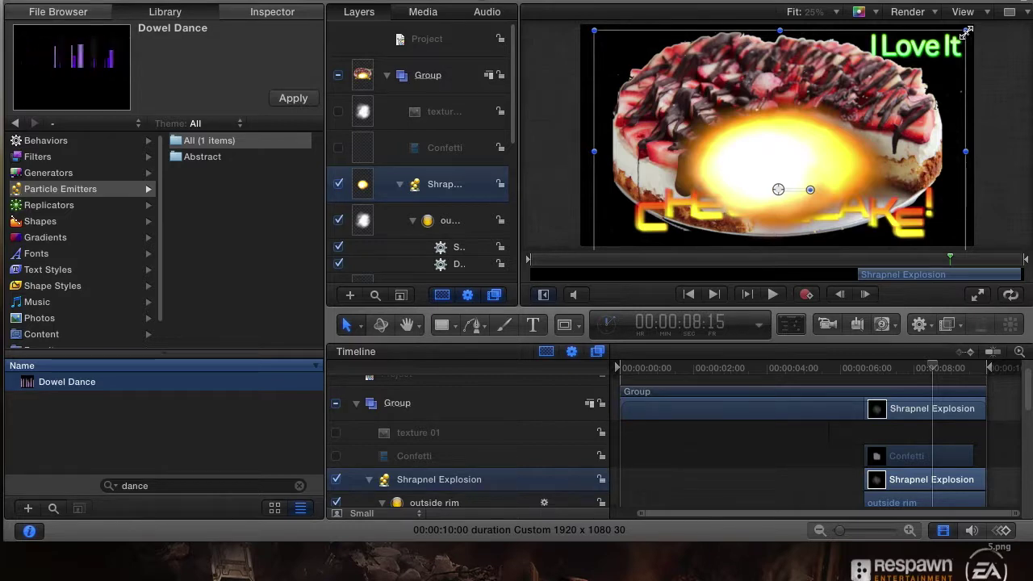
Move the Shrapnel Explosion slightly upward over the cheesecake in the canvas.
left_click(812, 136)
left_click_drag(811, 136, 812, 127)
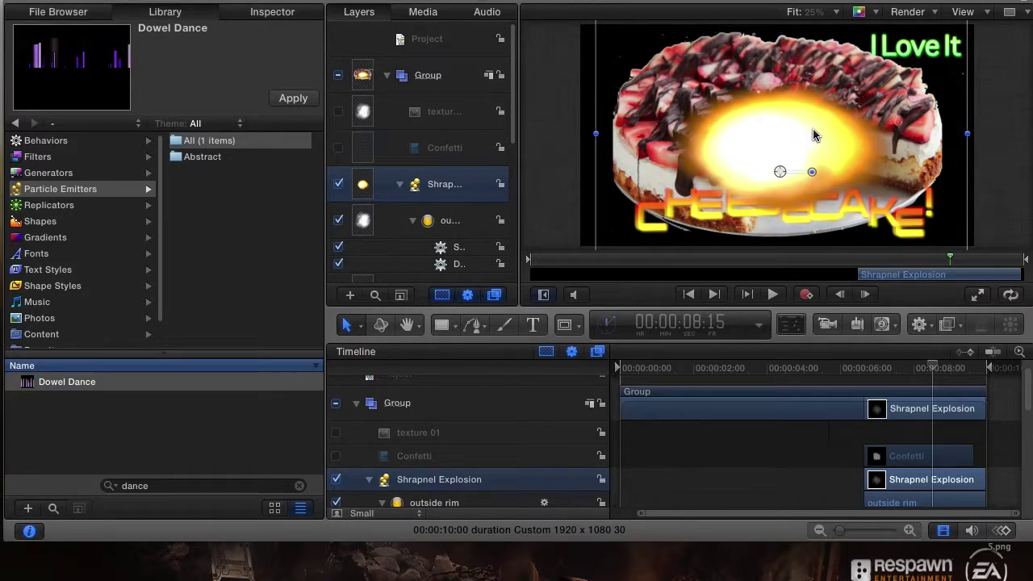